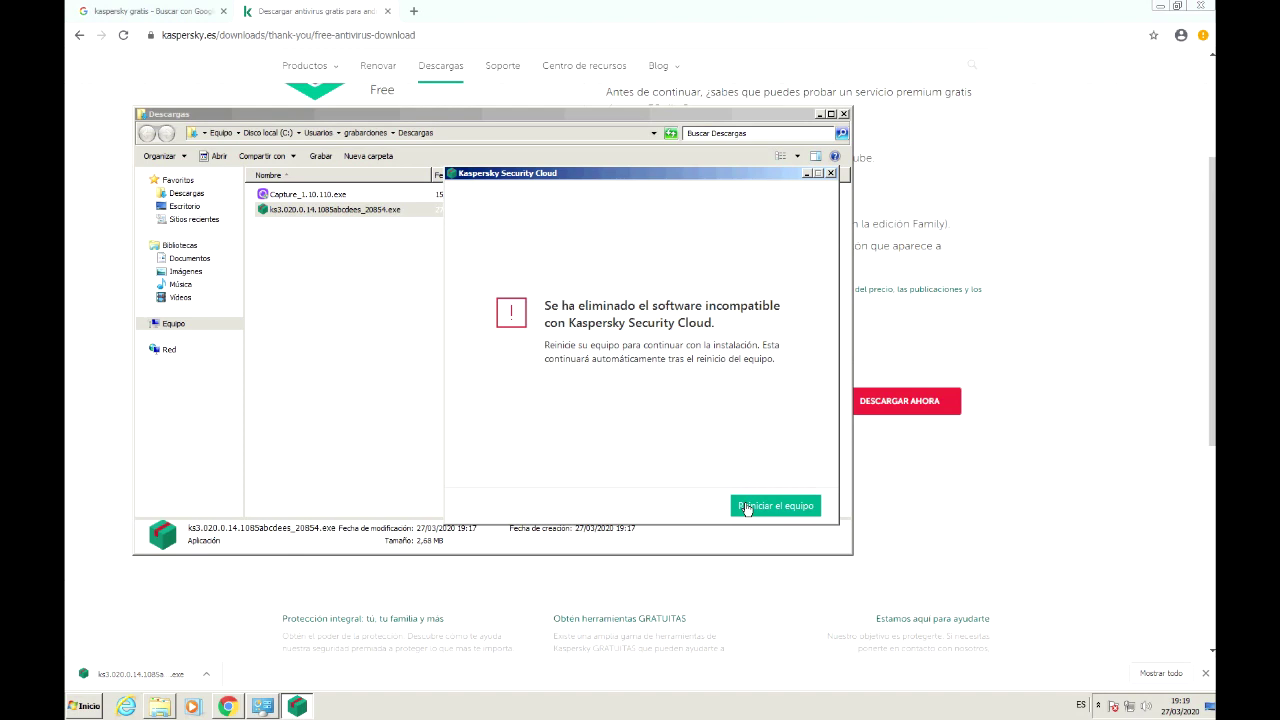
Step: Switch to the Chrome window and bring up the Alt+Tab window switcher
left_click(229, 707)
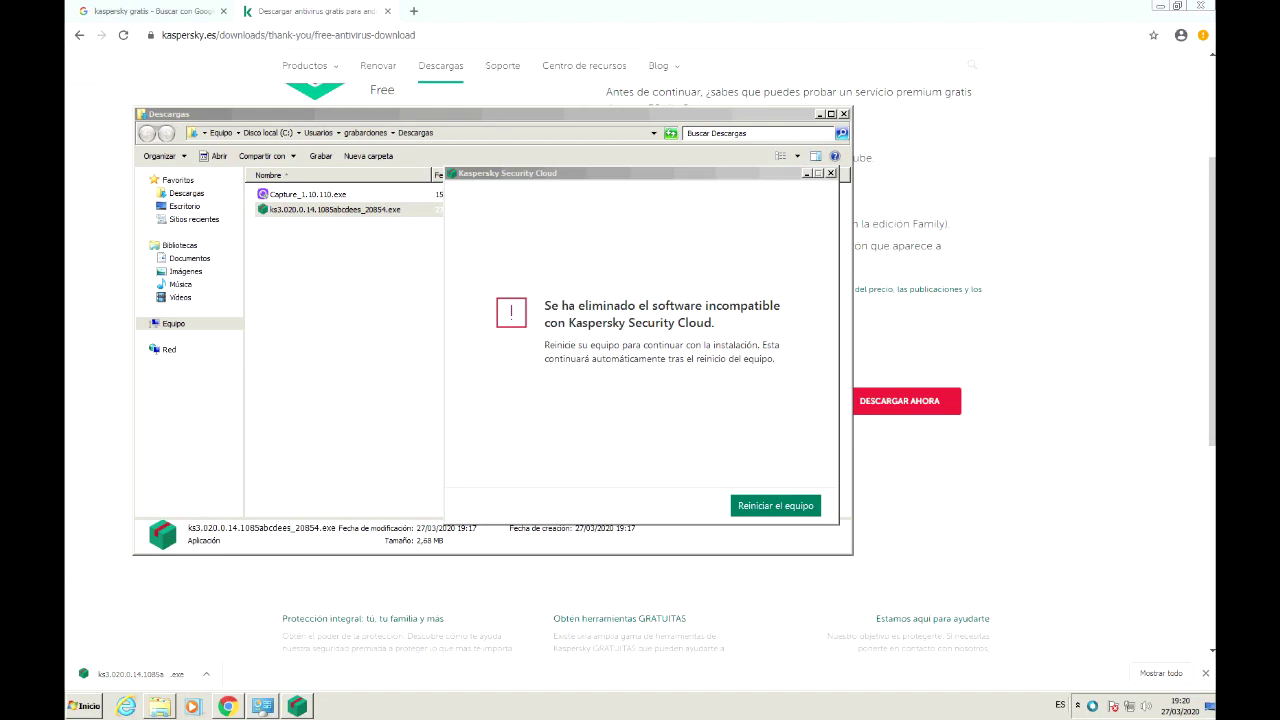
key("alt+Tab")
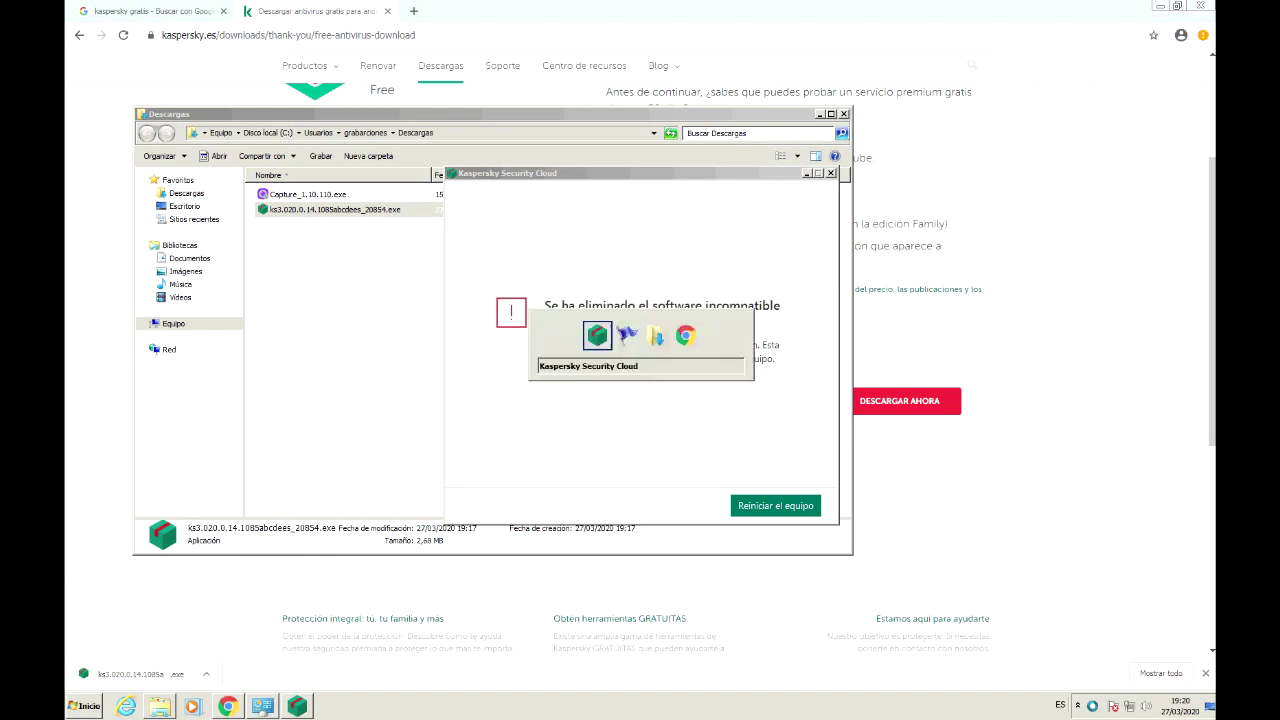
Step: Browse Documents > SMRecorder > media in Explorer to show webcam2.avi and webcam3.avi
key("alt+Tab")
key("alt+Tab")
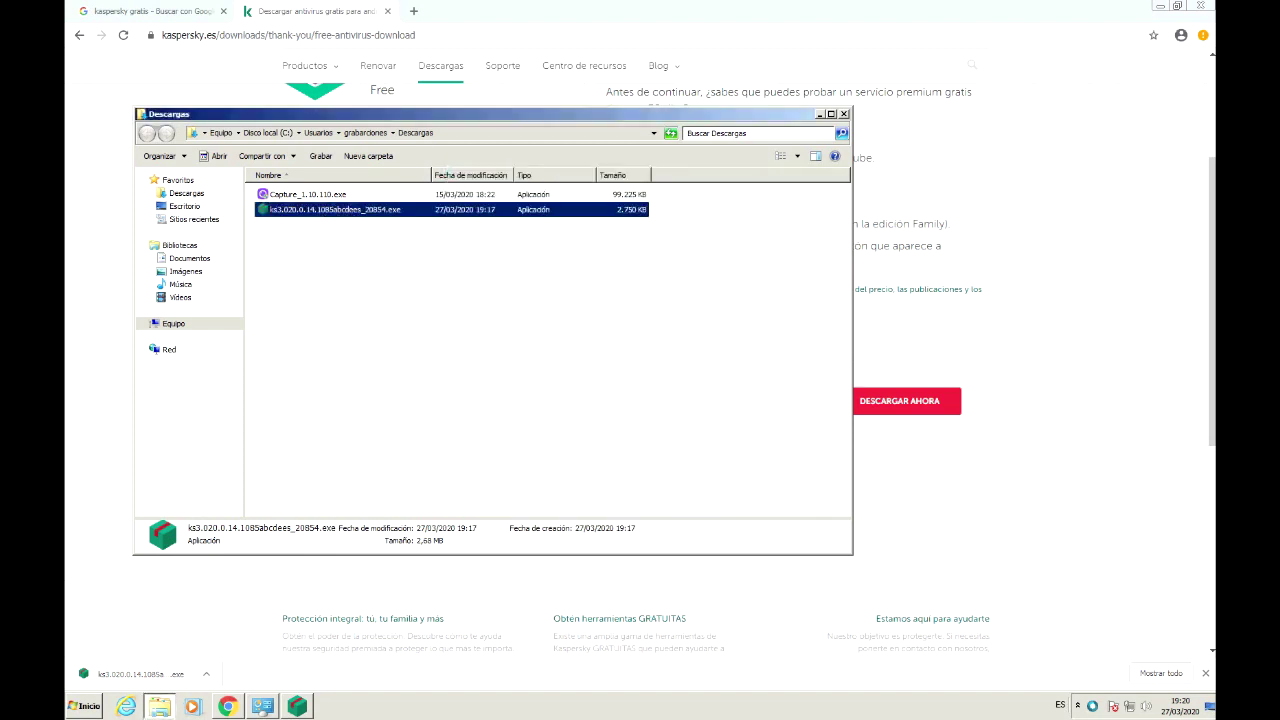
left_click(88, 712)
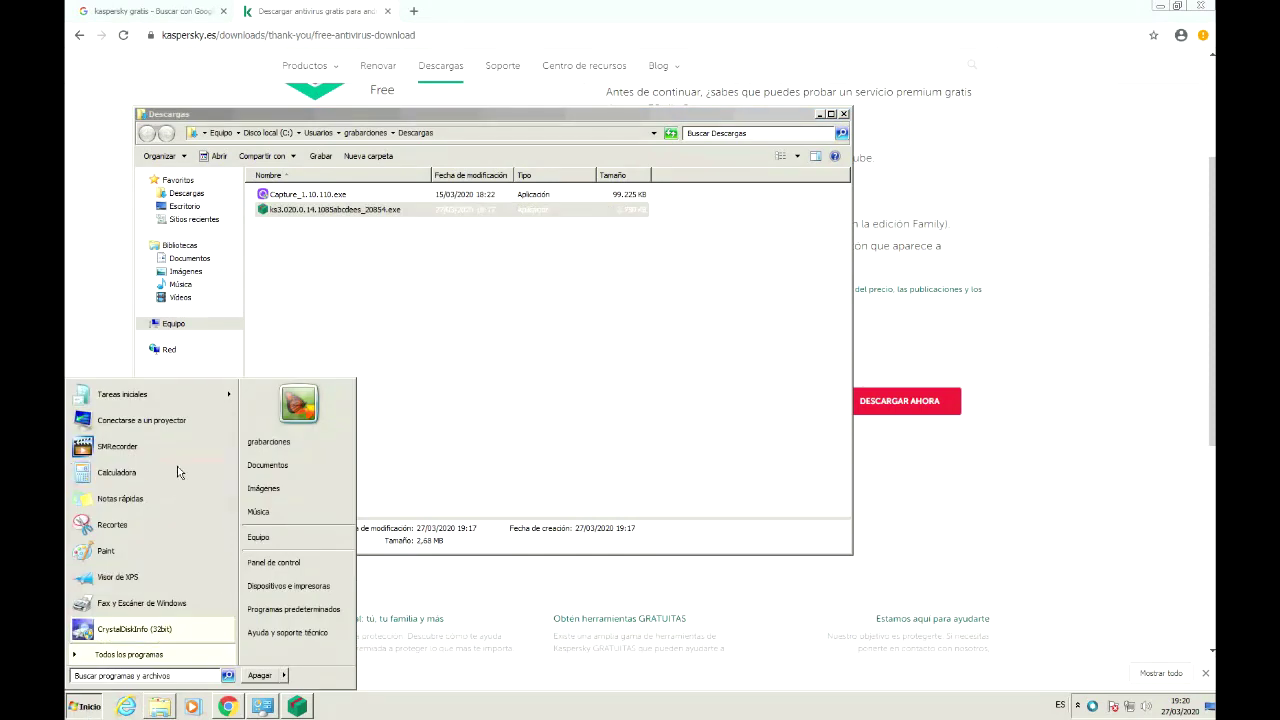
left_click(267, 481)
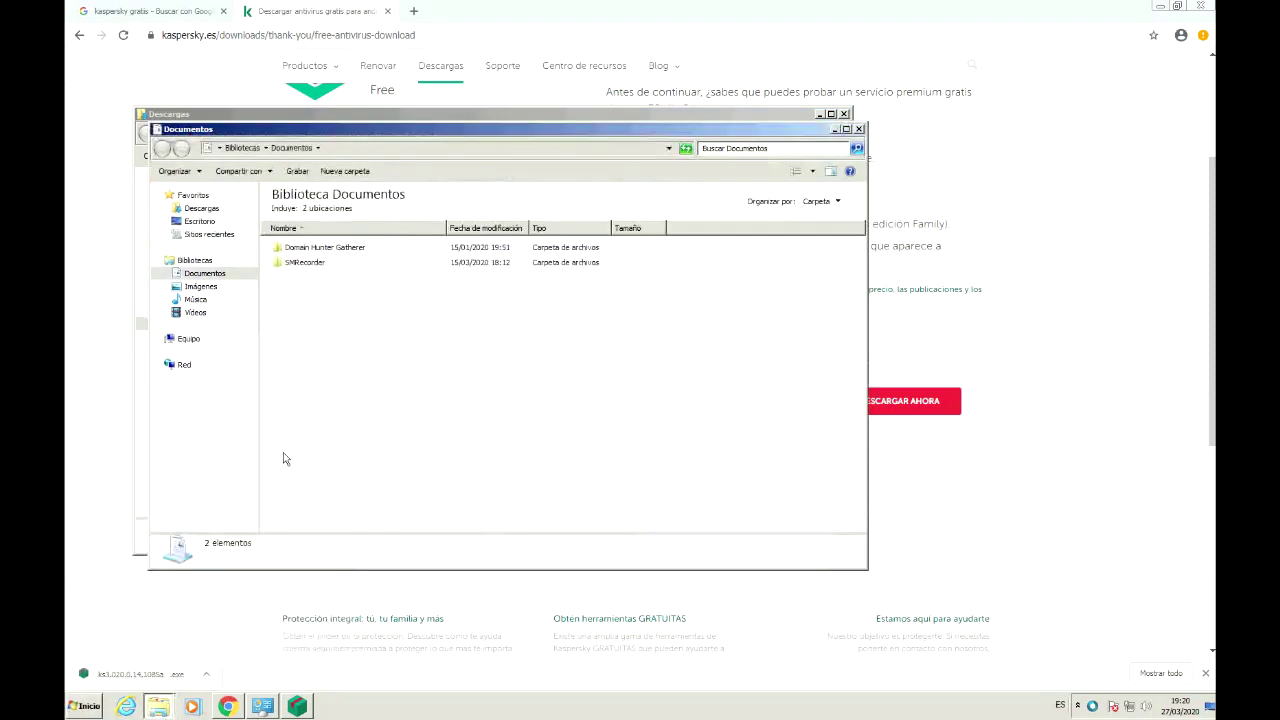
double_click(318, 264)
double_click(305, 248)
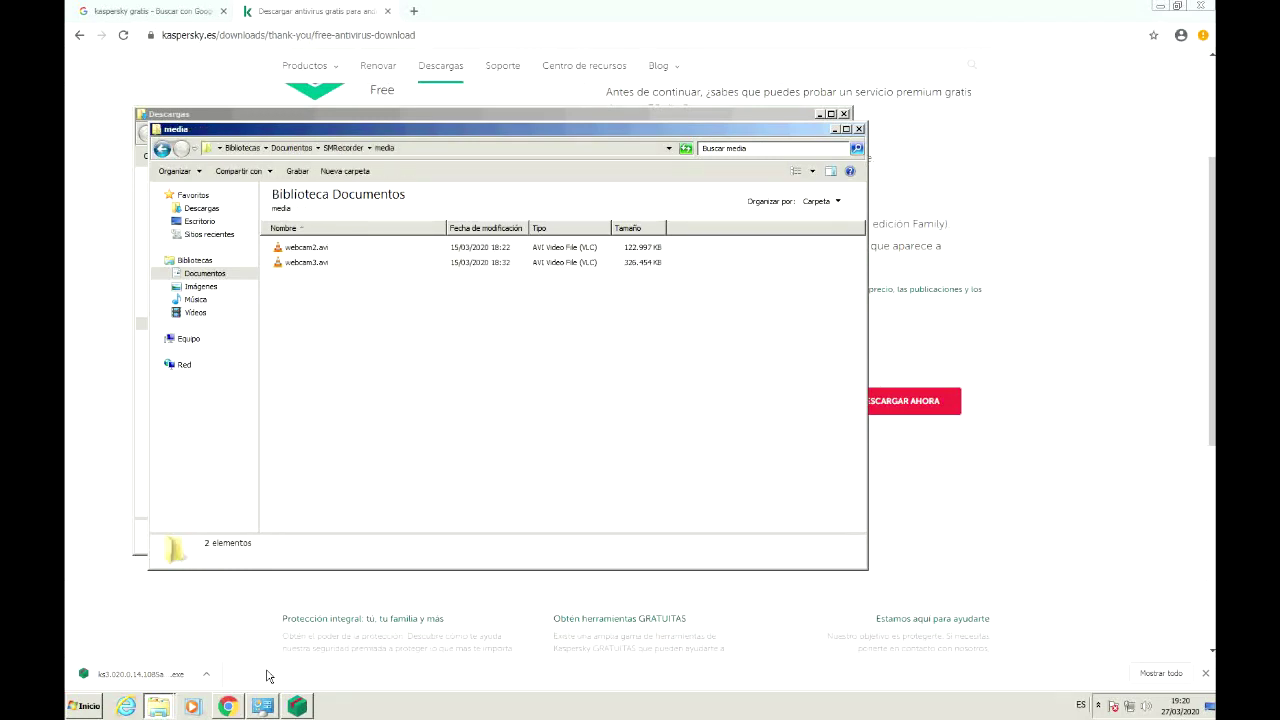
left_click(1100, 706)
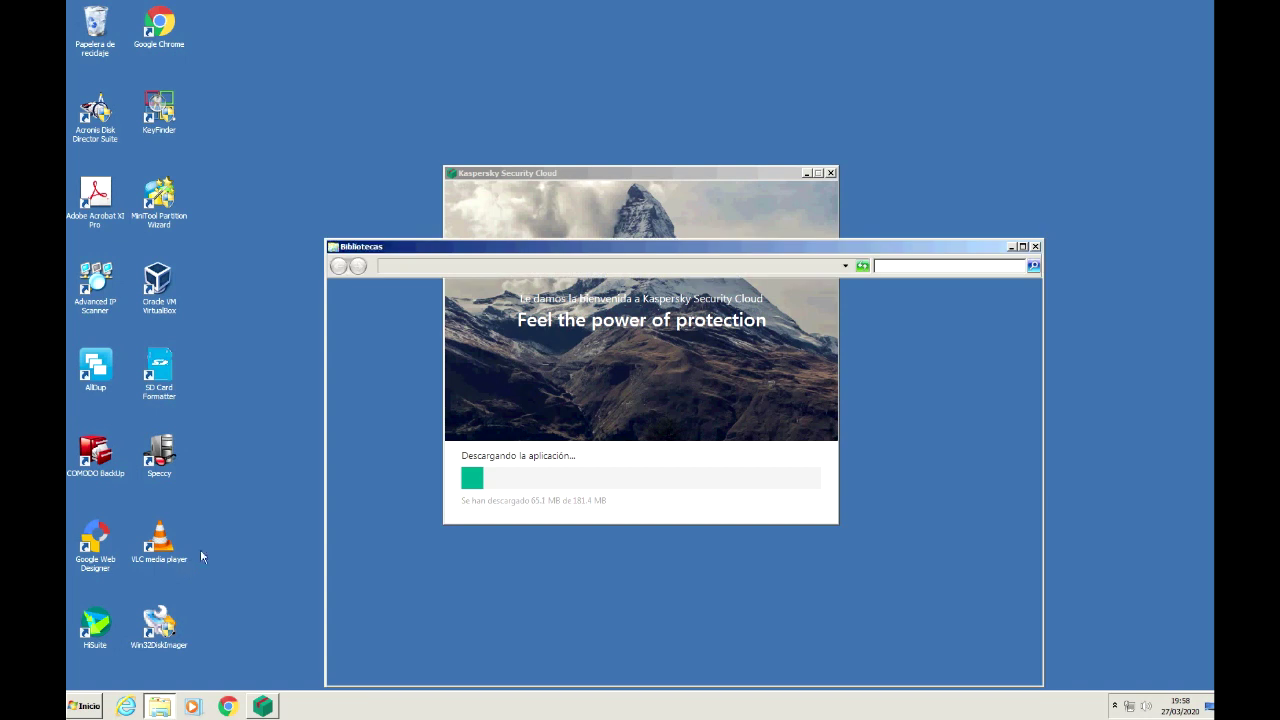
Step: Close the Descargas folder window while the installer keeps downloading toward the Recomendado page
left_click(389, 331)
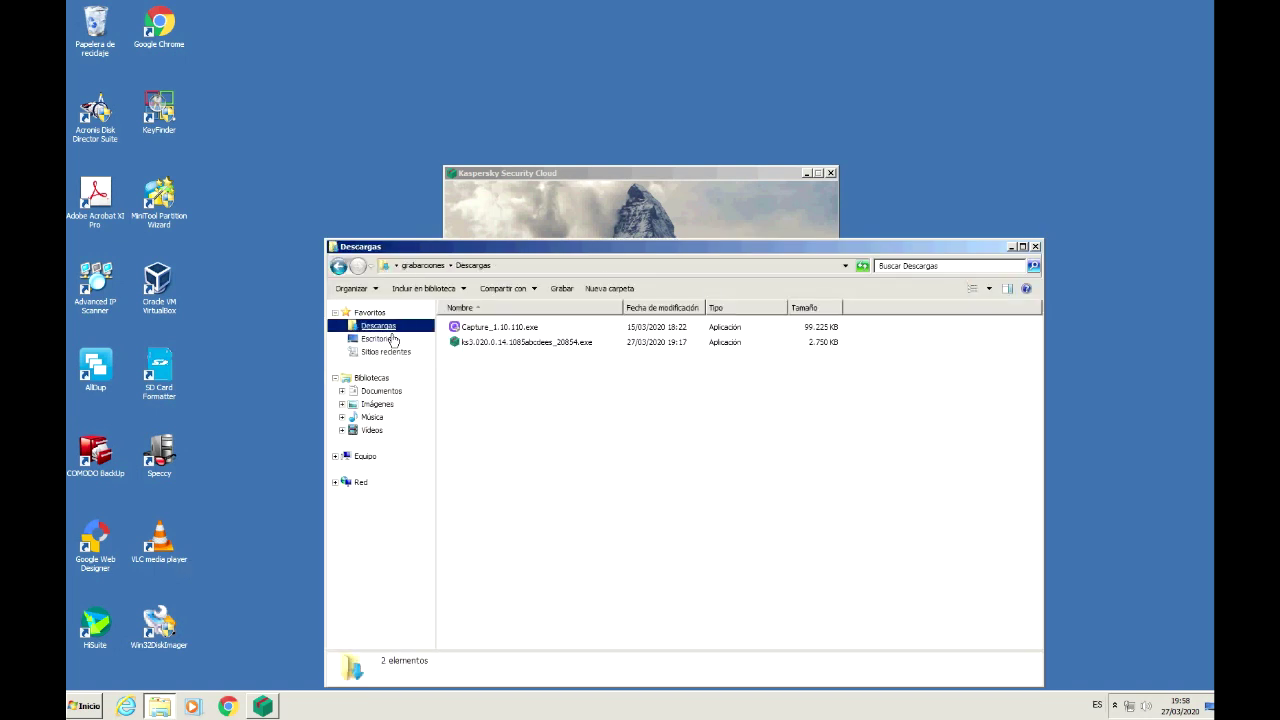
left_click(1040, 247)
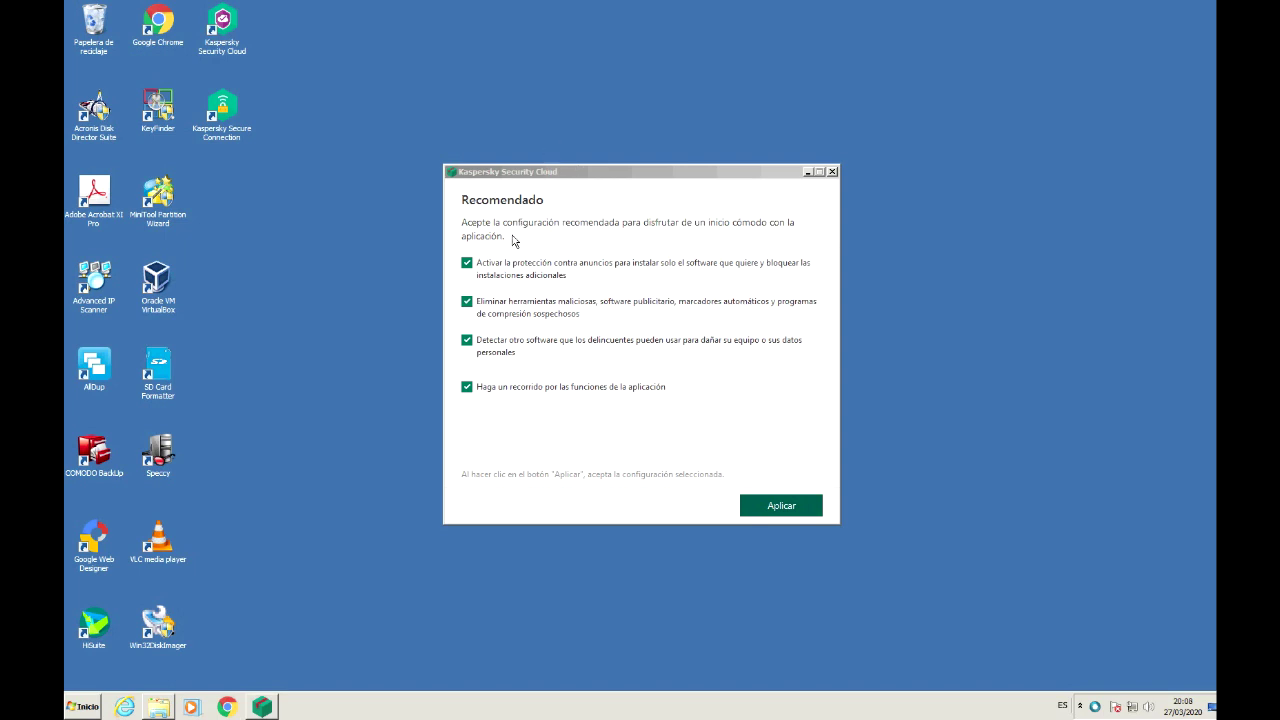
Step: Apply the recommended settings, finish with Terminado, and close the My Kaspersky sign-in window
left_click(786, 507)
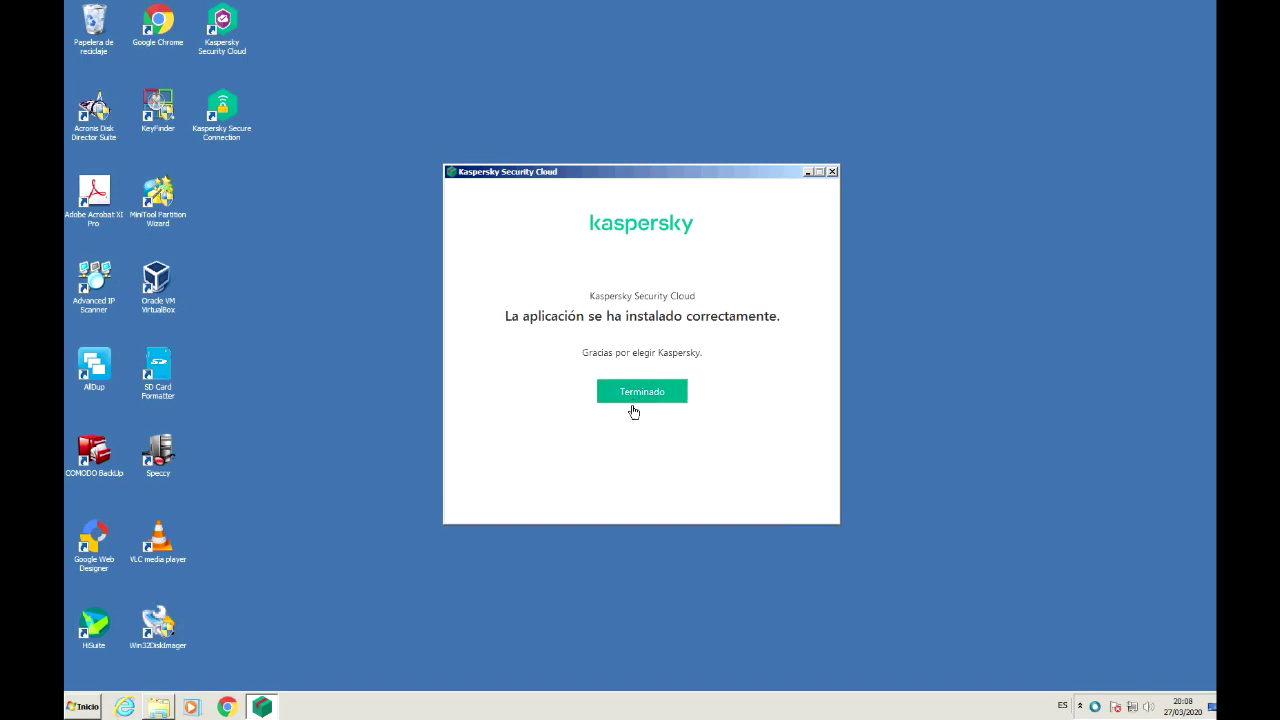
left_click(639, 398)
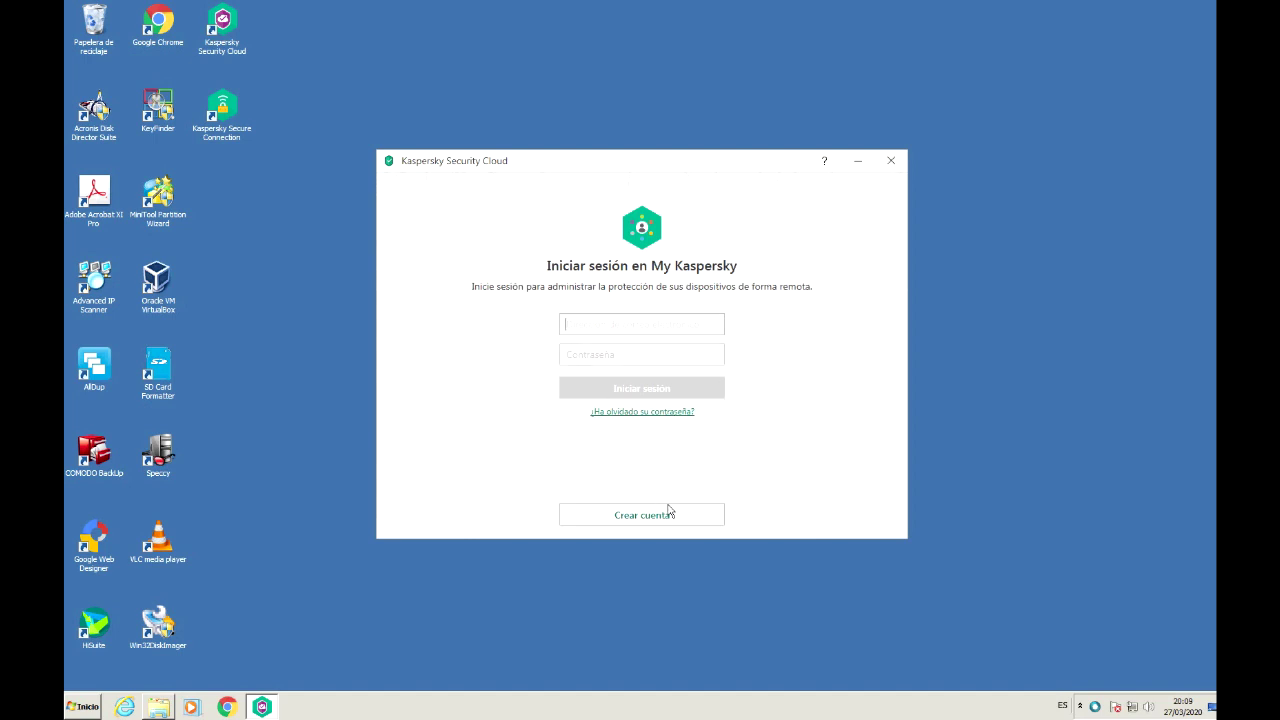
left_click(898, 162)
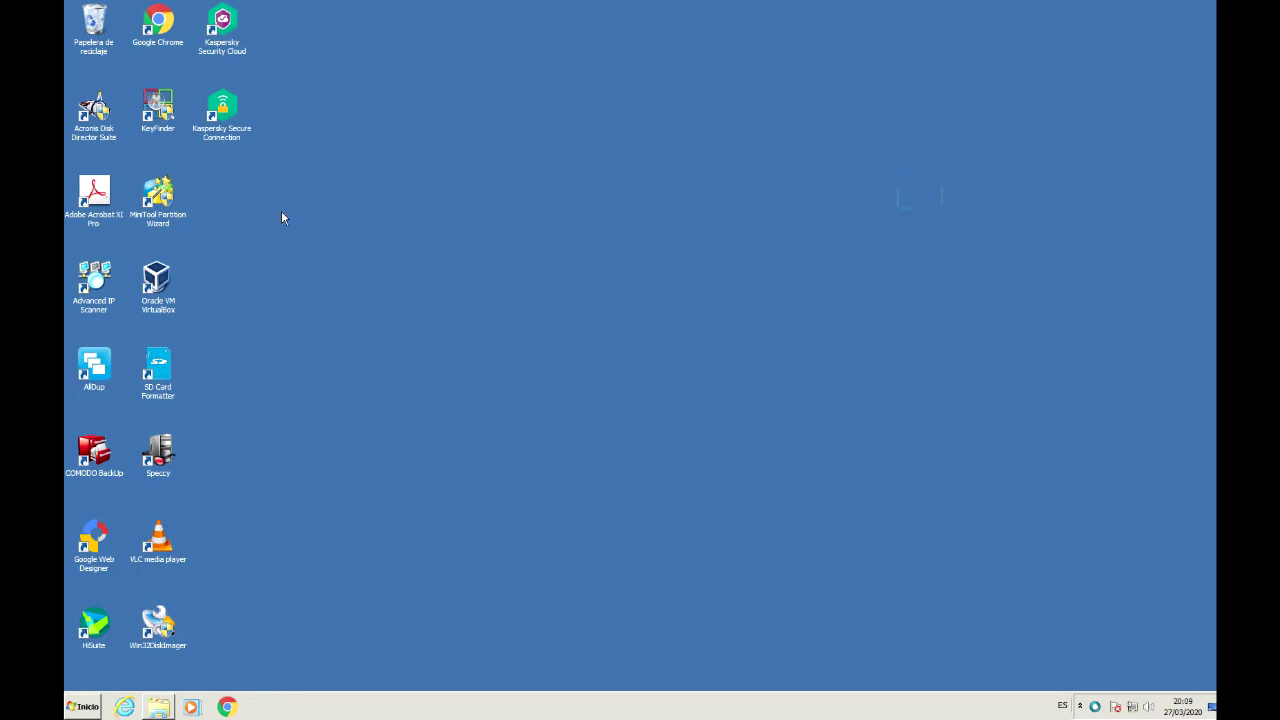
Step: Launch Kaspersky Security Cloud from its desktop shortcut and preview the Crear cuenta form
left_click(232, 118)
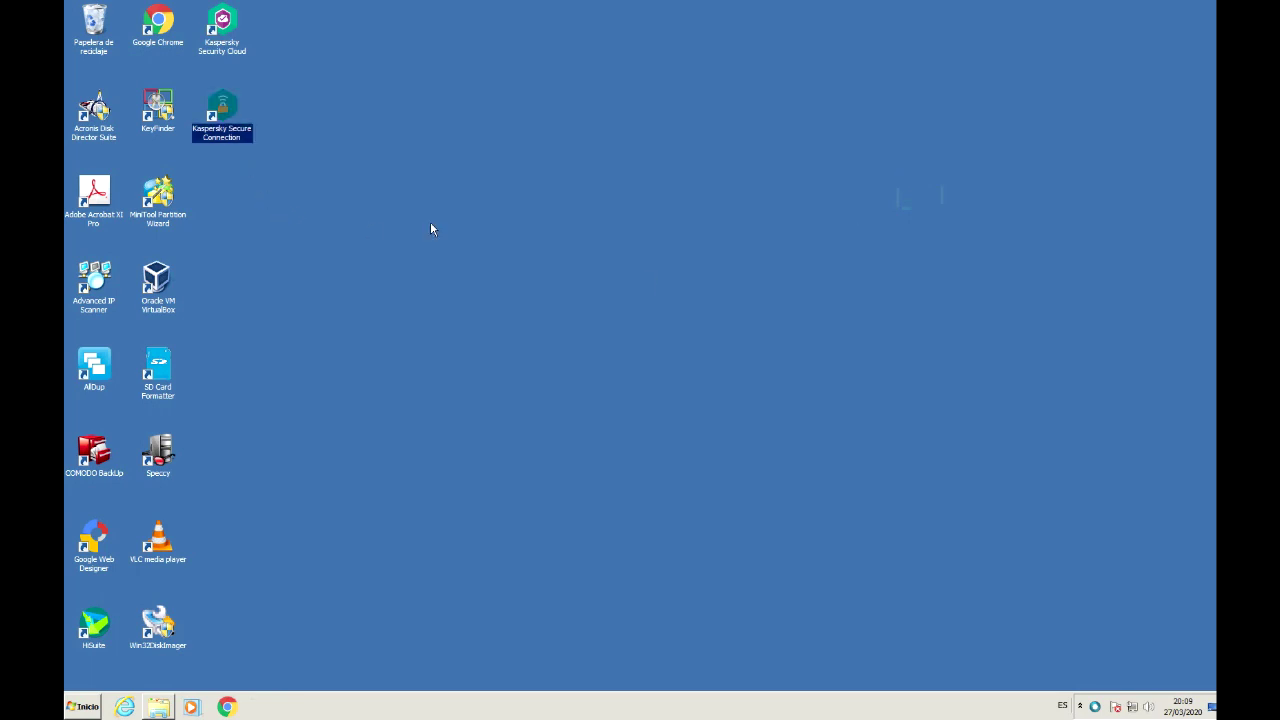
left_click(1078, 705)
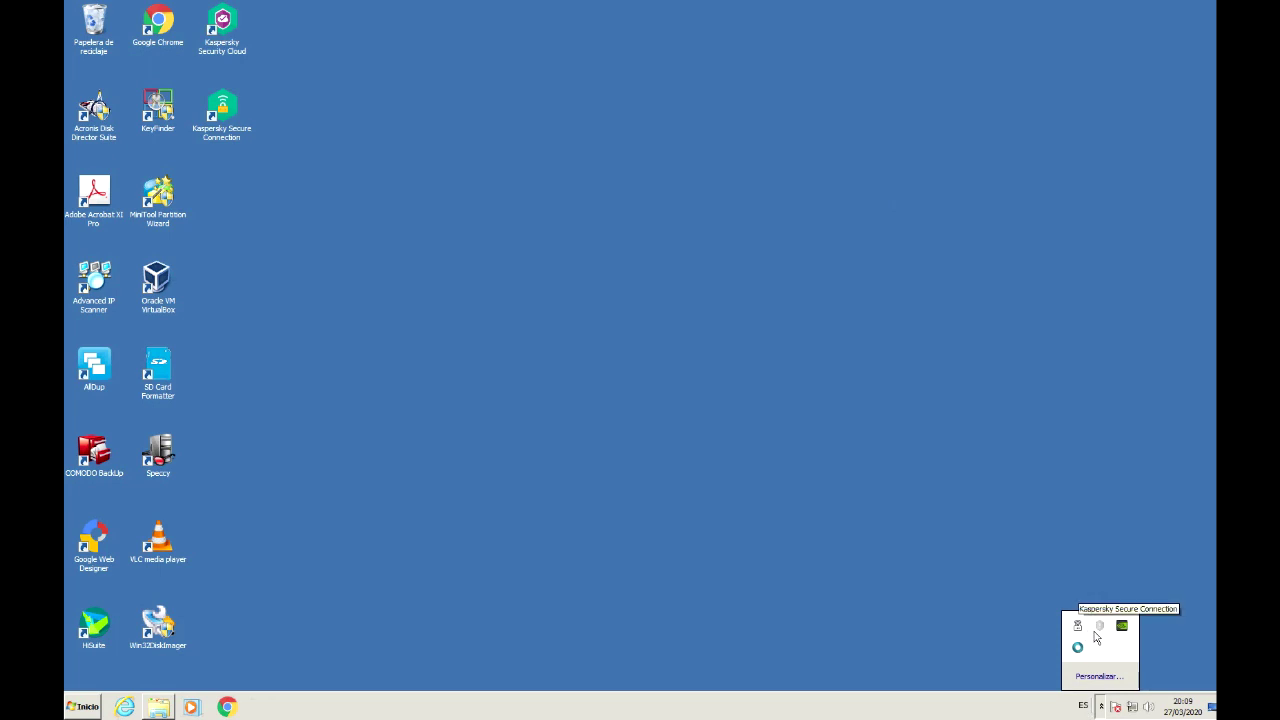
left_click(241, 44)
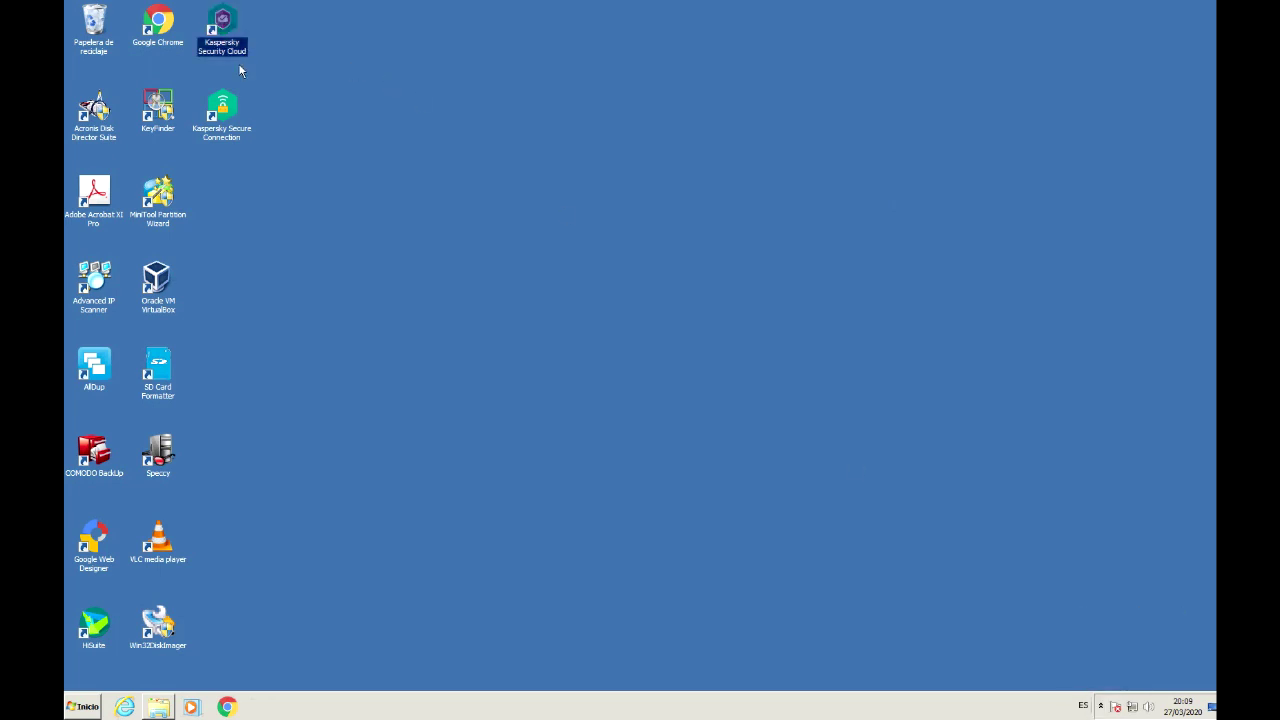
double_click(236, 40)
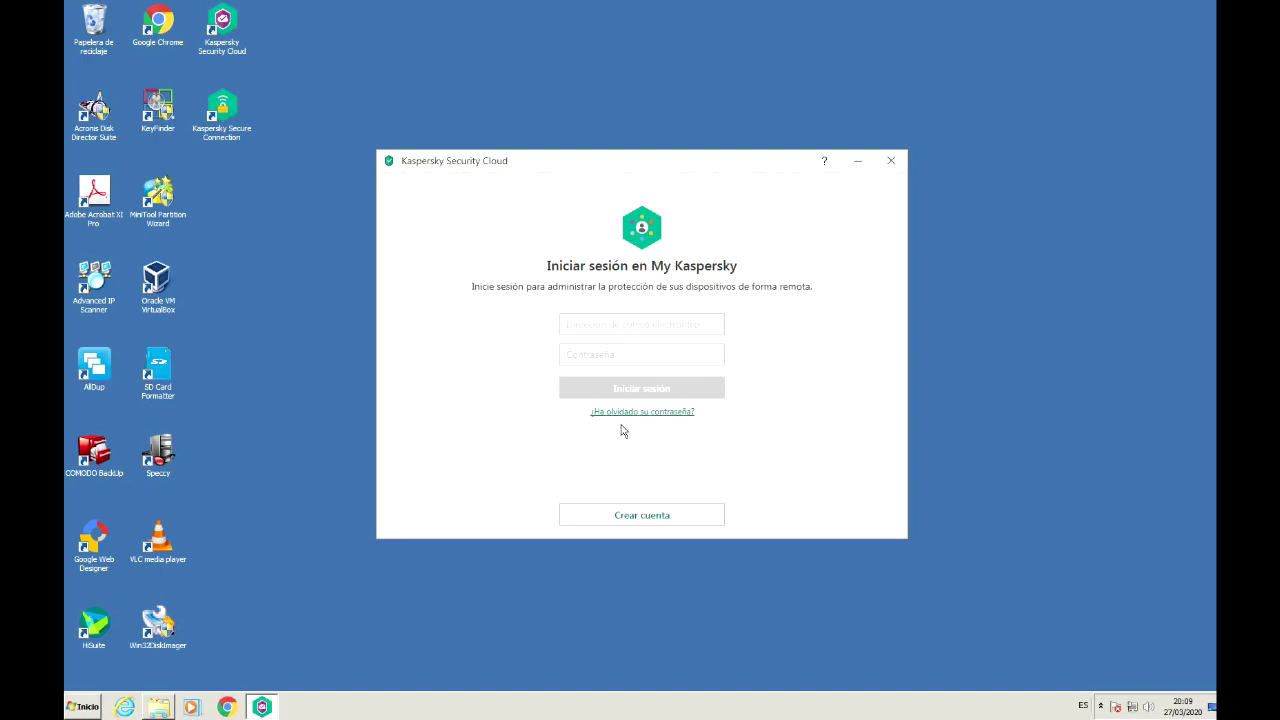
left_click(628, 527)
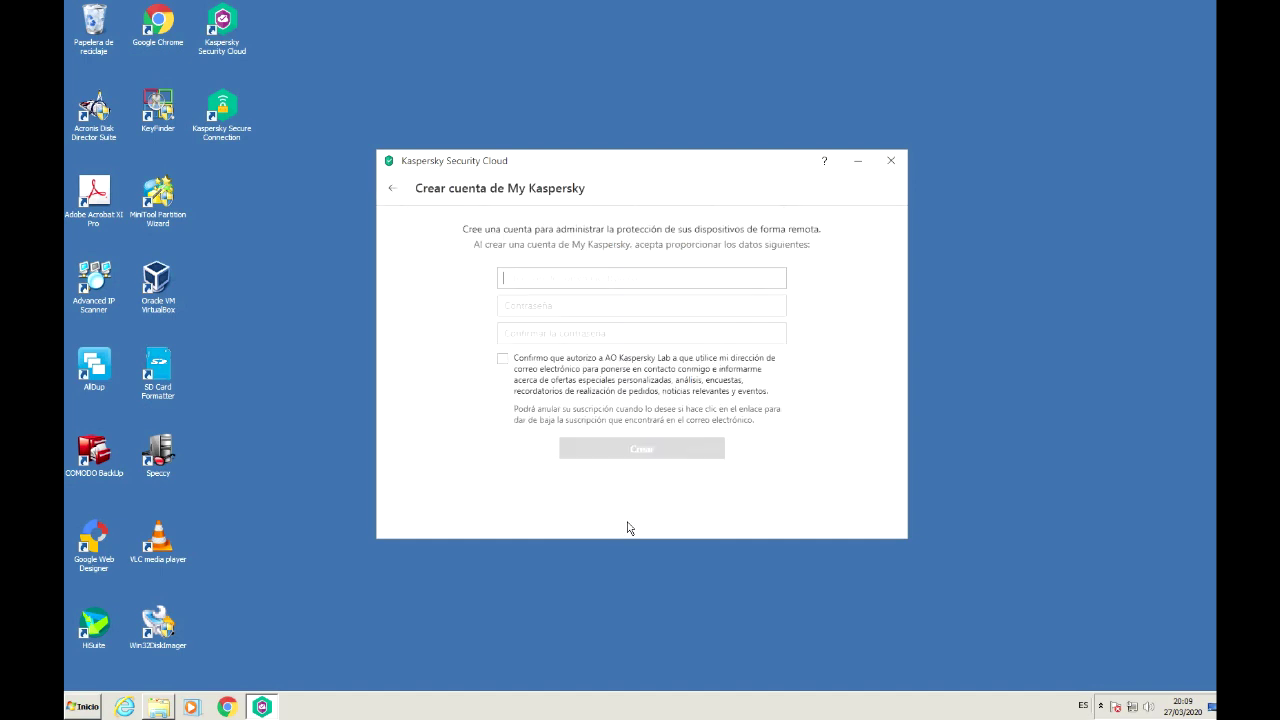
left_click(510, 372)
left_click(401, 196)
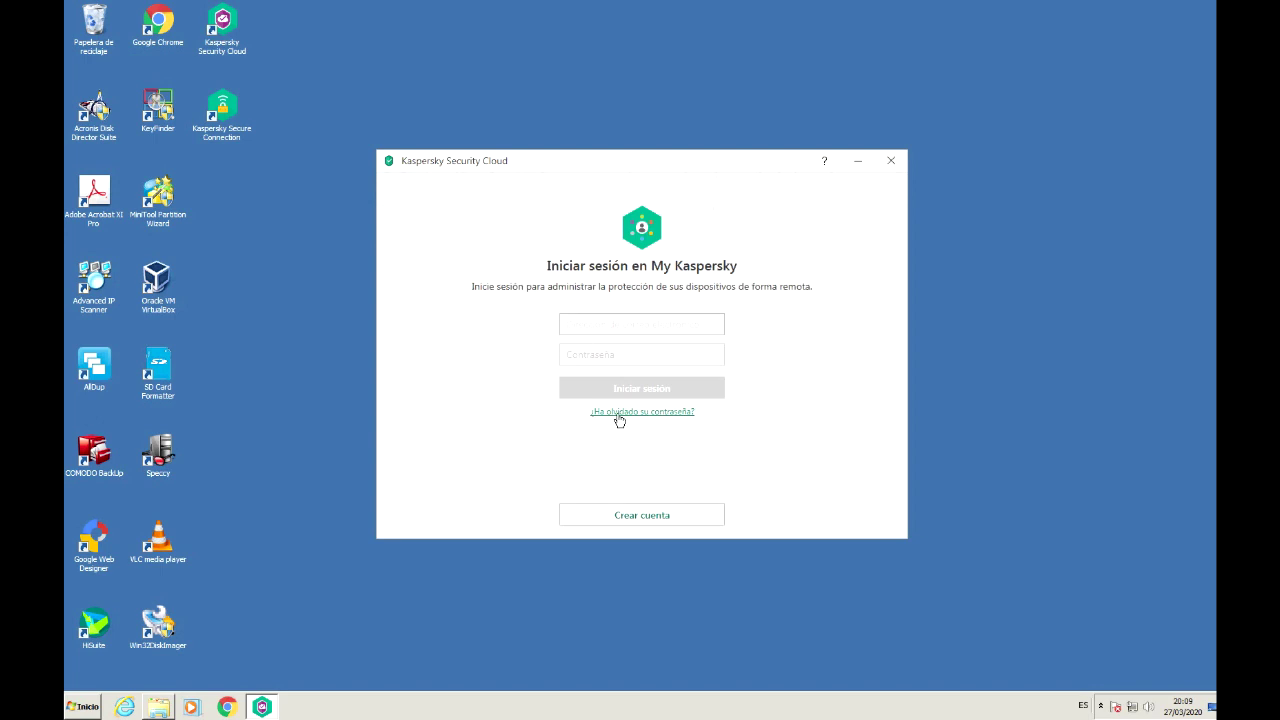
Step: Close and relaunch the app, then reopen its main window from the tray icon menu
left_click(891, 165)
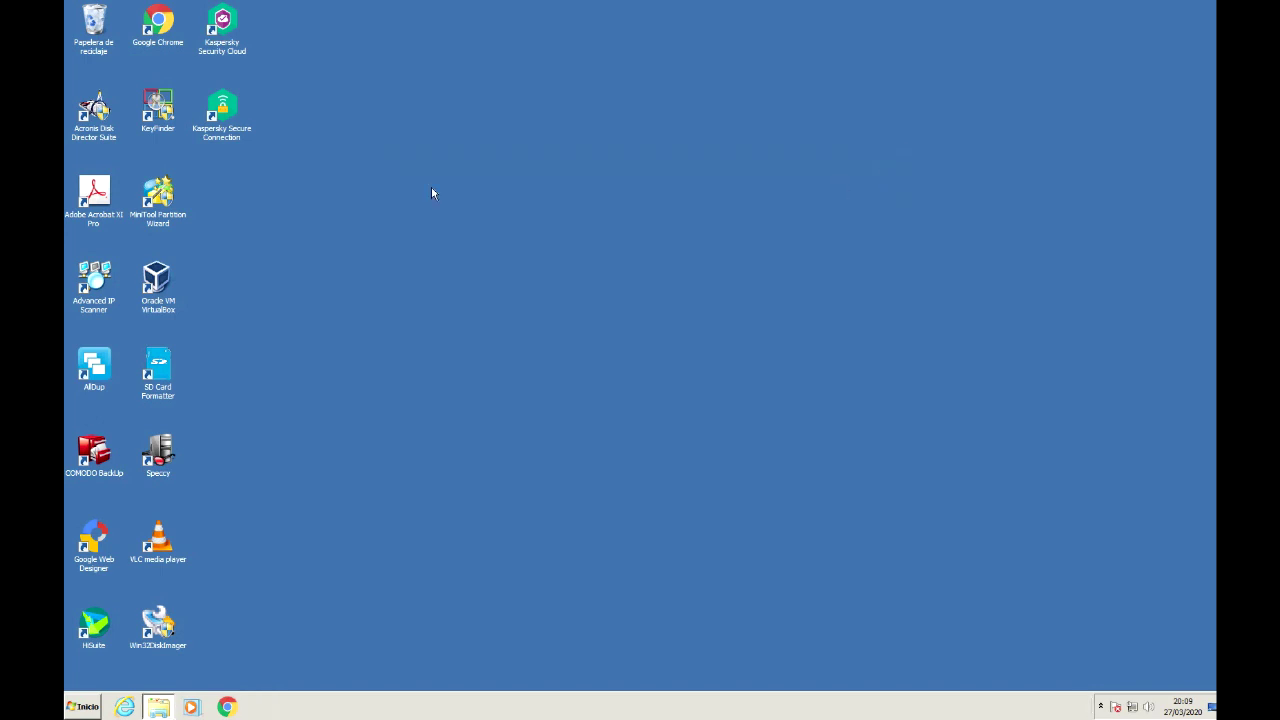
double_click(230, 46)
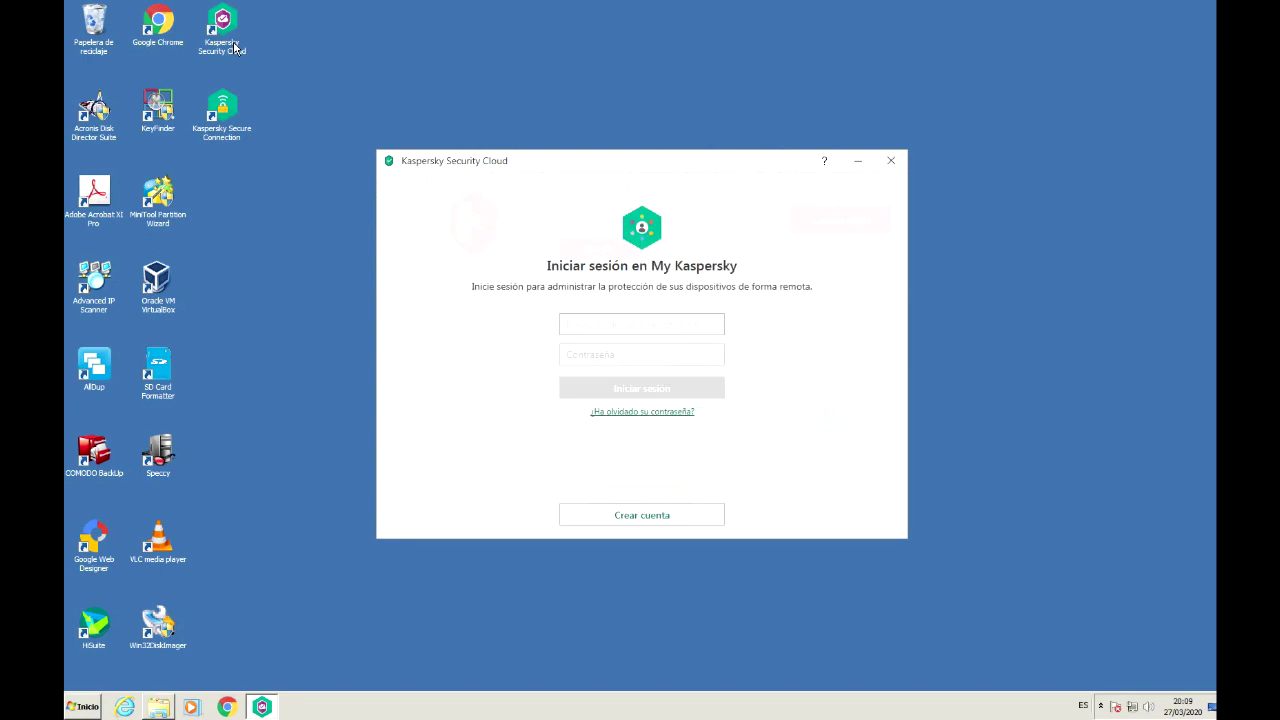
left_click(864, 168)
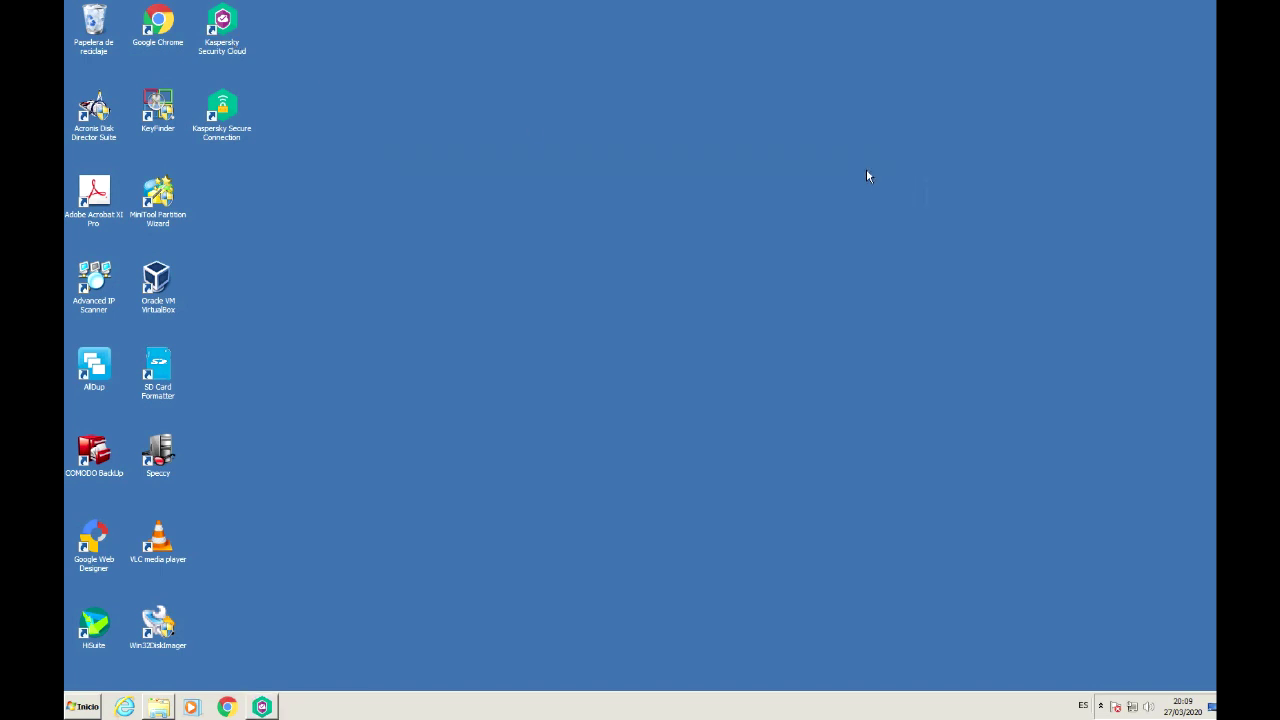
left_click(1101, 706)
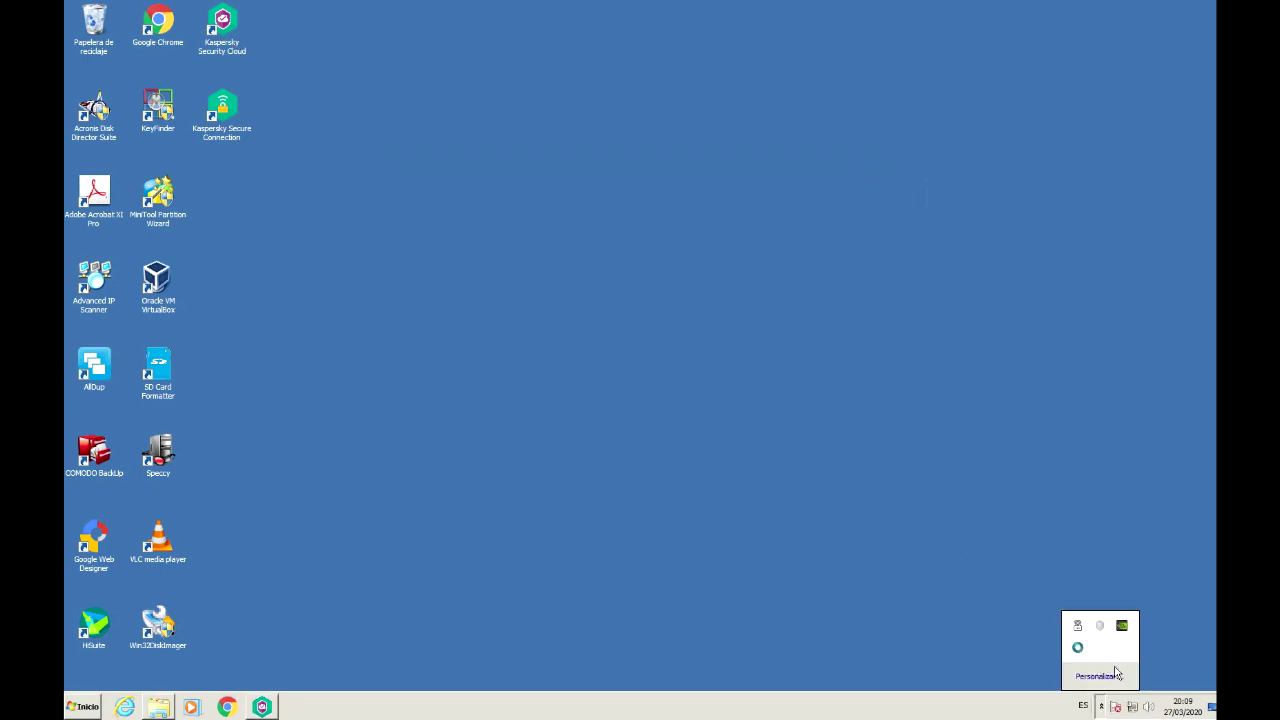
right_click(1108, 636)
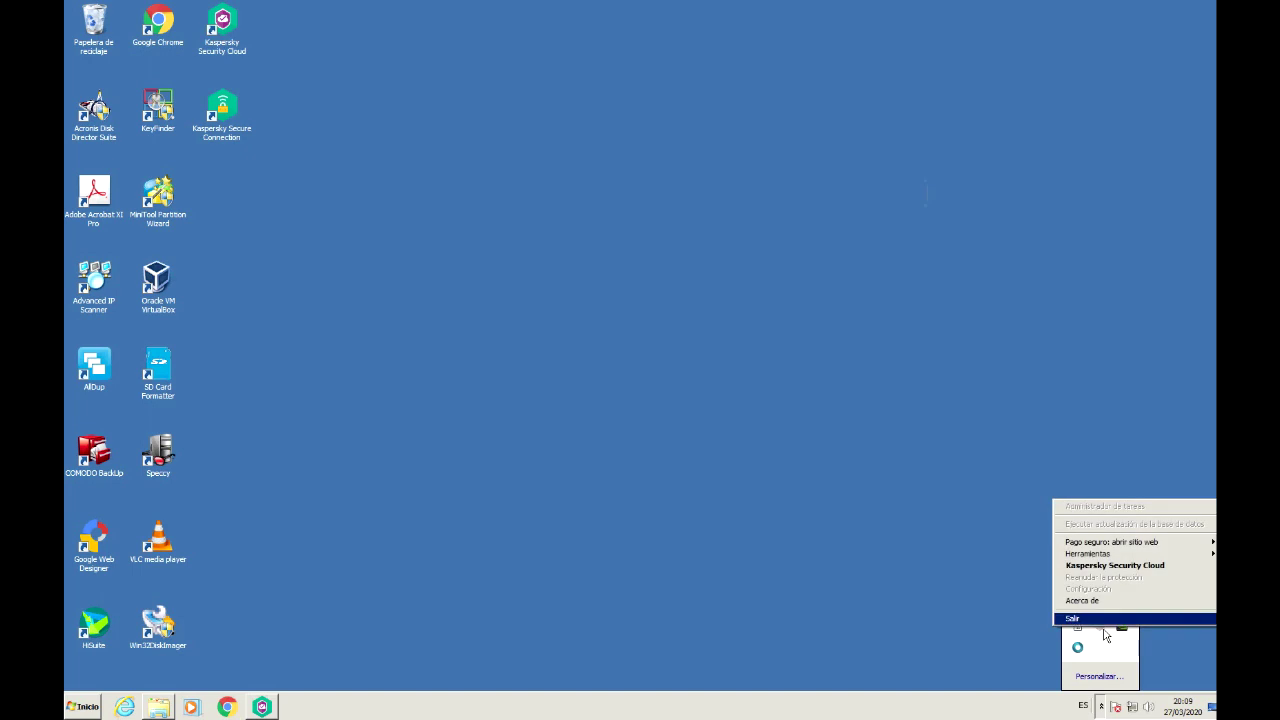
left_click(1113, 566)
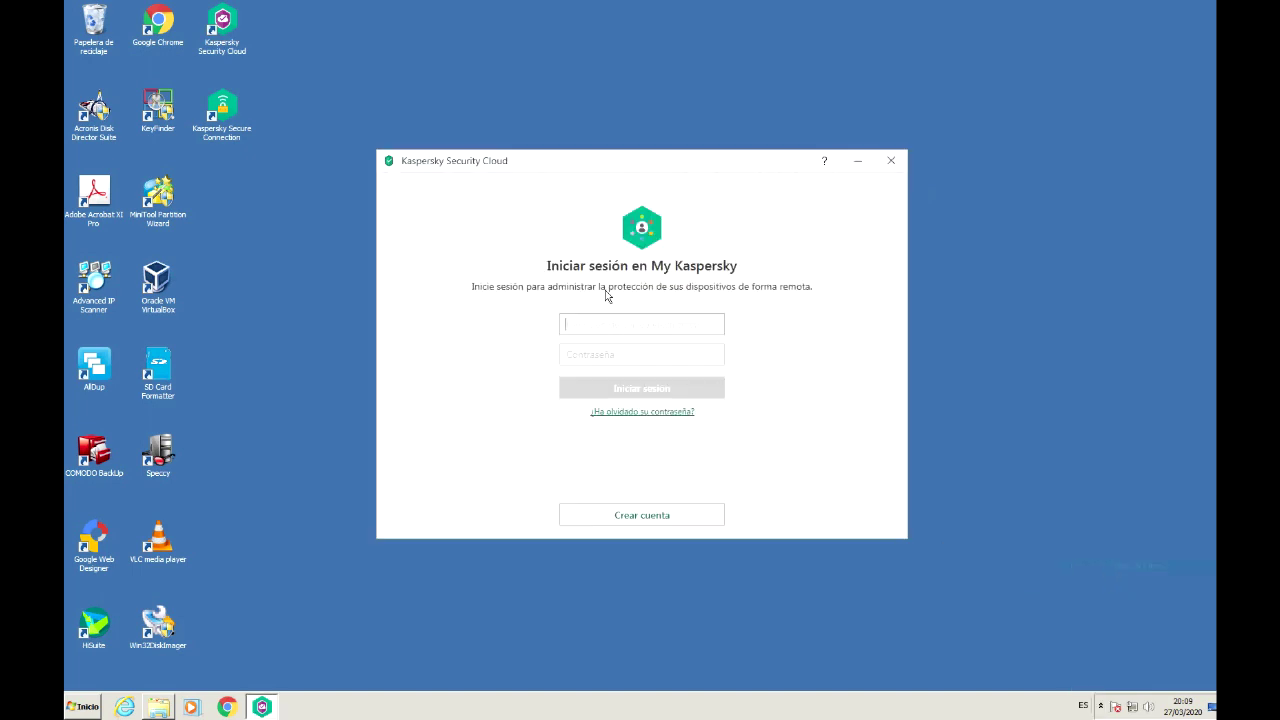
Step: Enter the account e-mail and a 15-character password and submit the My Kaspersky sign-in
left_click(629, 326)
key("Tab")
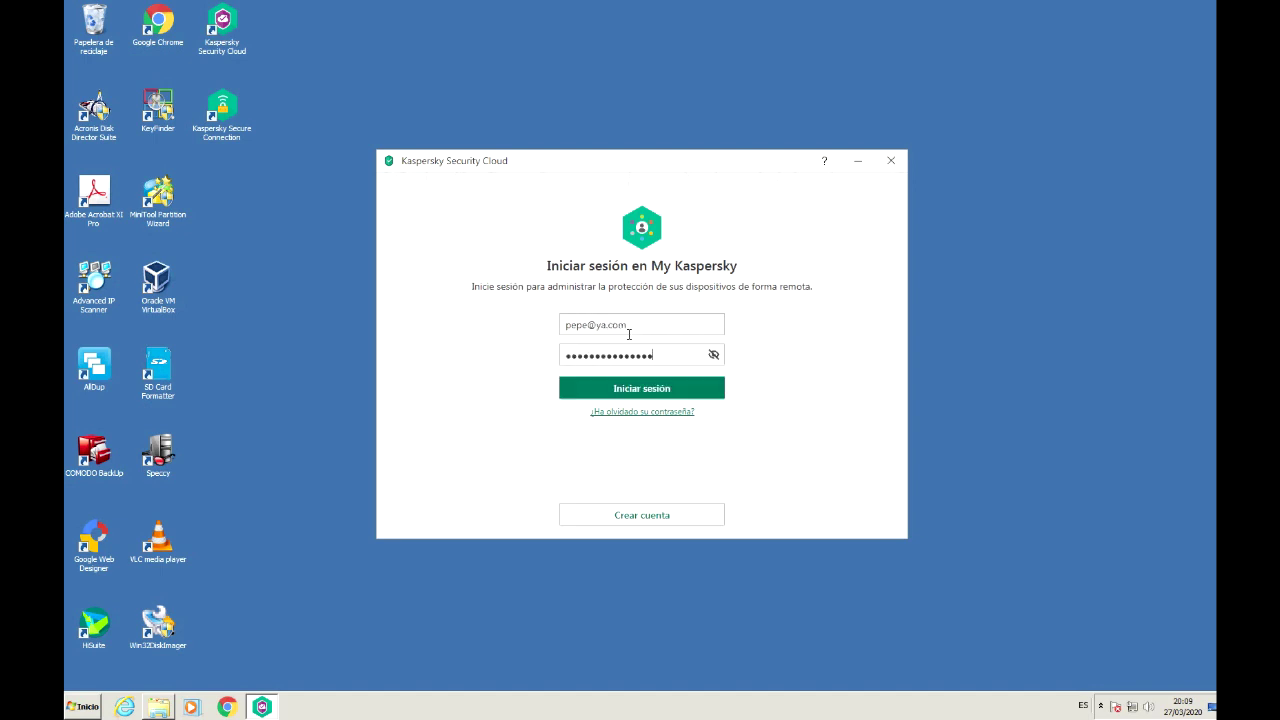
left_click(650, 395)
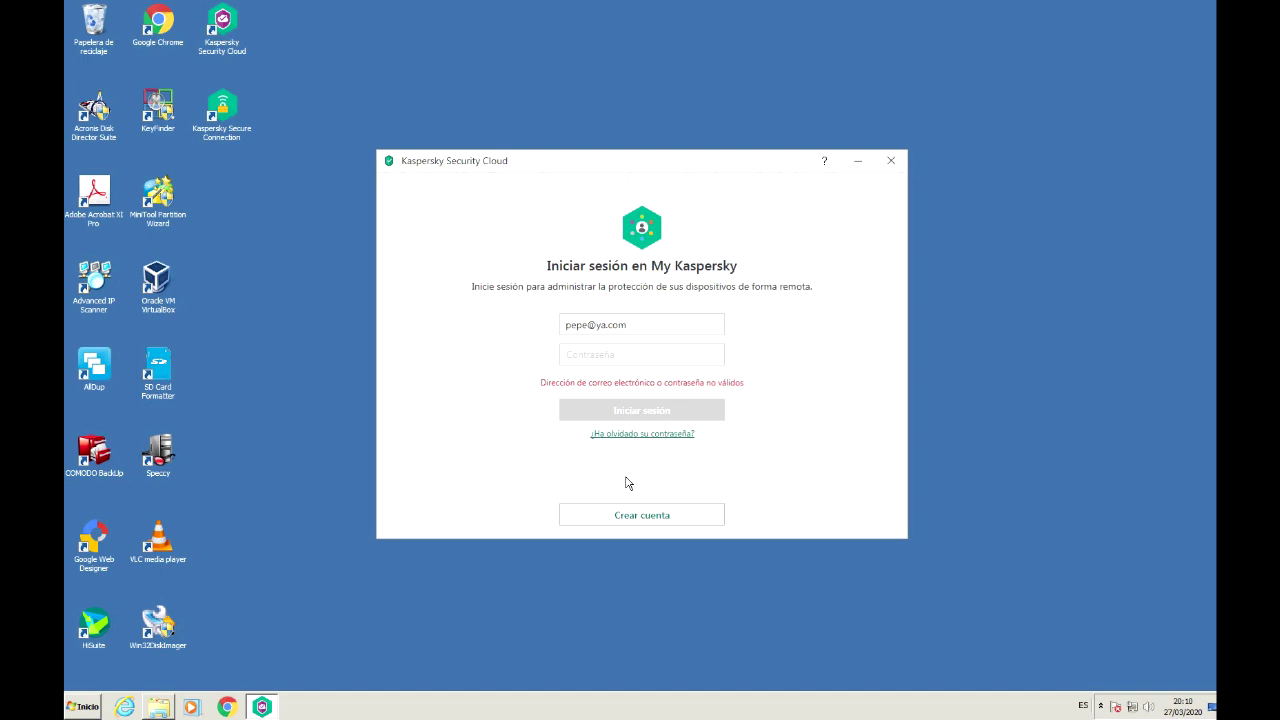
Step: Open the Crear cuenta form, tick the e-mail consent box, and enter the e-mail and password
left_click(663, 522)
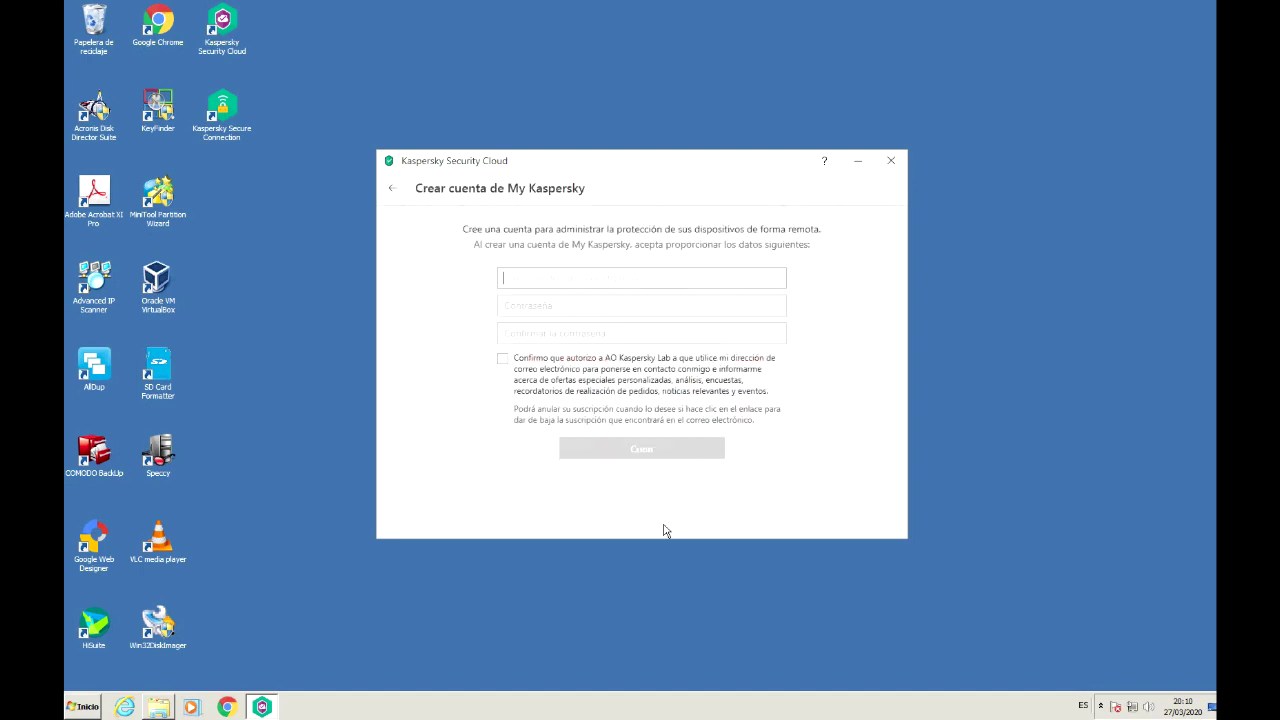
left_click(556, 363)
left_click(554, 290)
type("••••••••••••••••")
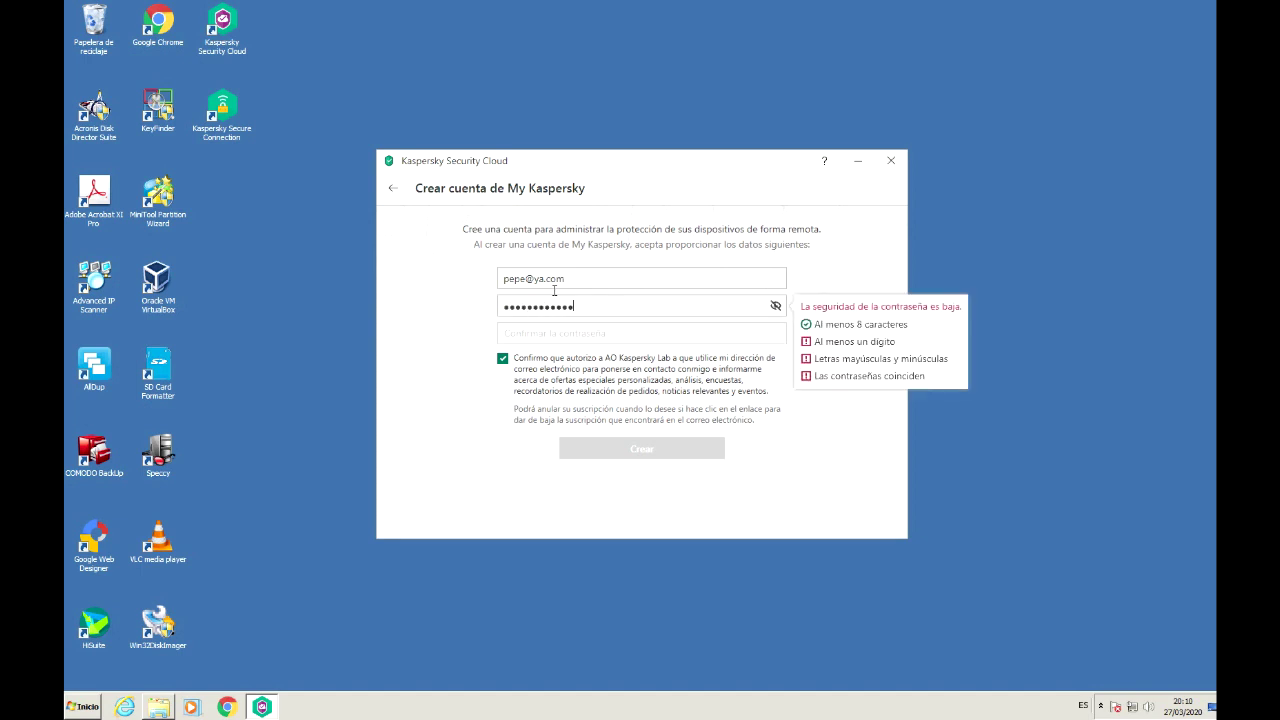
type("•••")
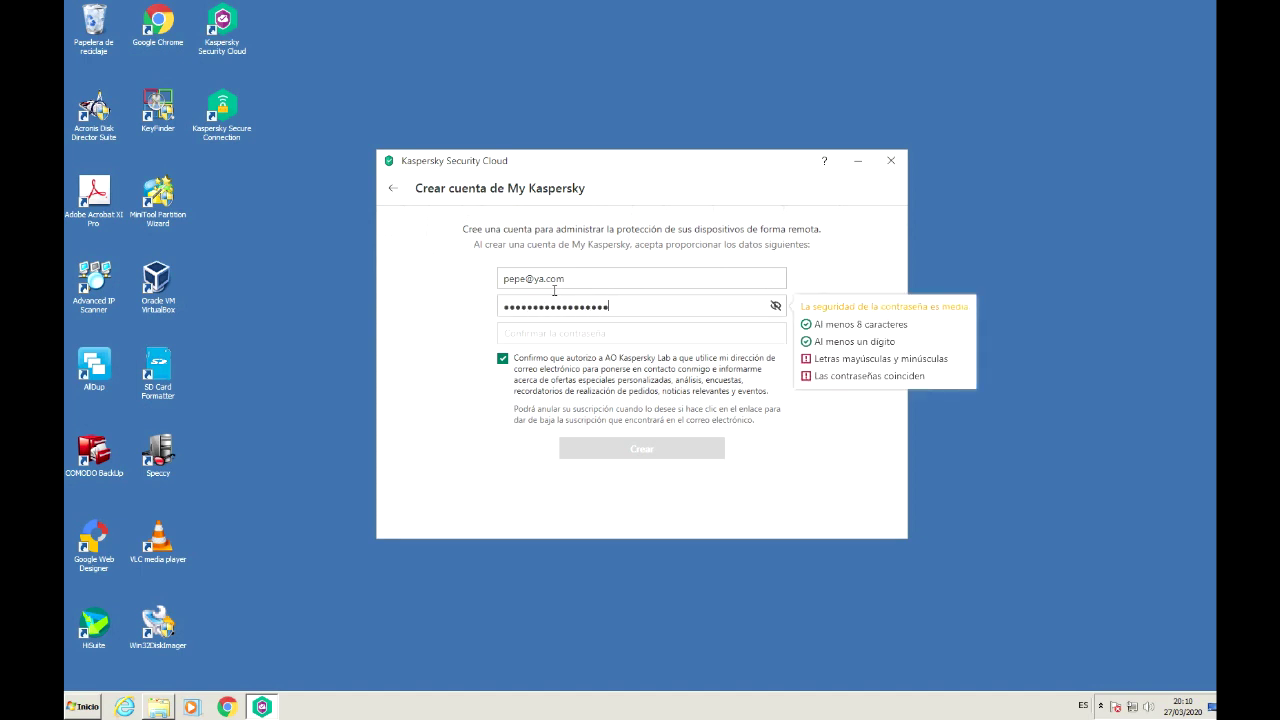
key("BackSpace")
key("BackSpace")
key("BackSpace")
key("BackSpace")
key("BackSpace")
key("BackSpace")
key("BackSpace")
key("BackSpace")
key("BackSpace")
key("BackSpace")
key("BackSpace")
key("BackSpace")
key("BackSpace")
key("BackSpace")
key("BackSpace")
key("BackSpace")
key("BackSpace")
key("BackSpace")
key("BackSpace")
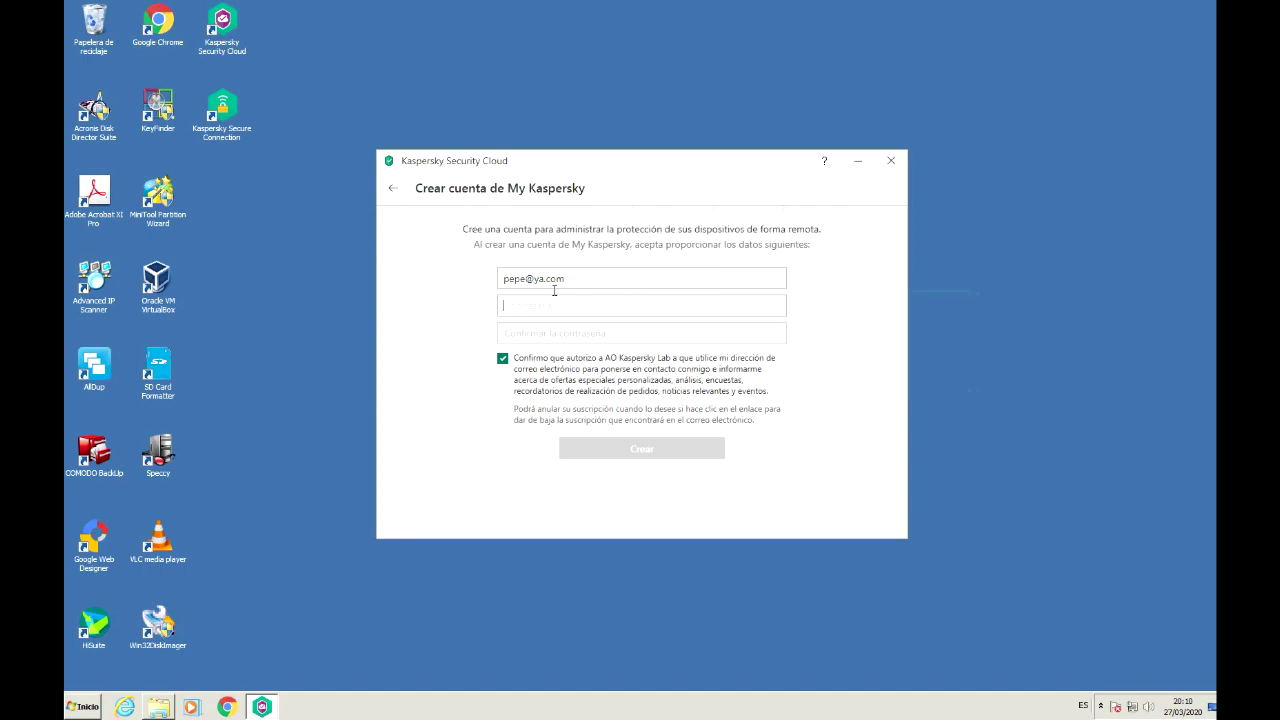
type("••••••••")
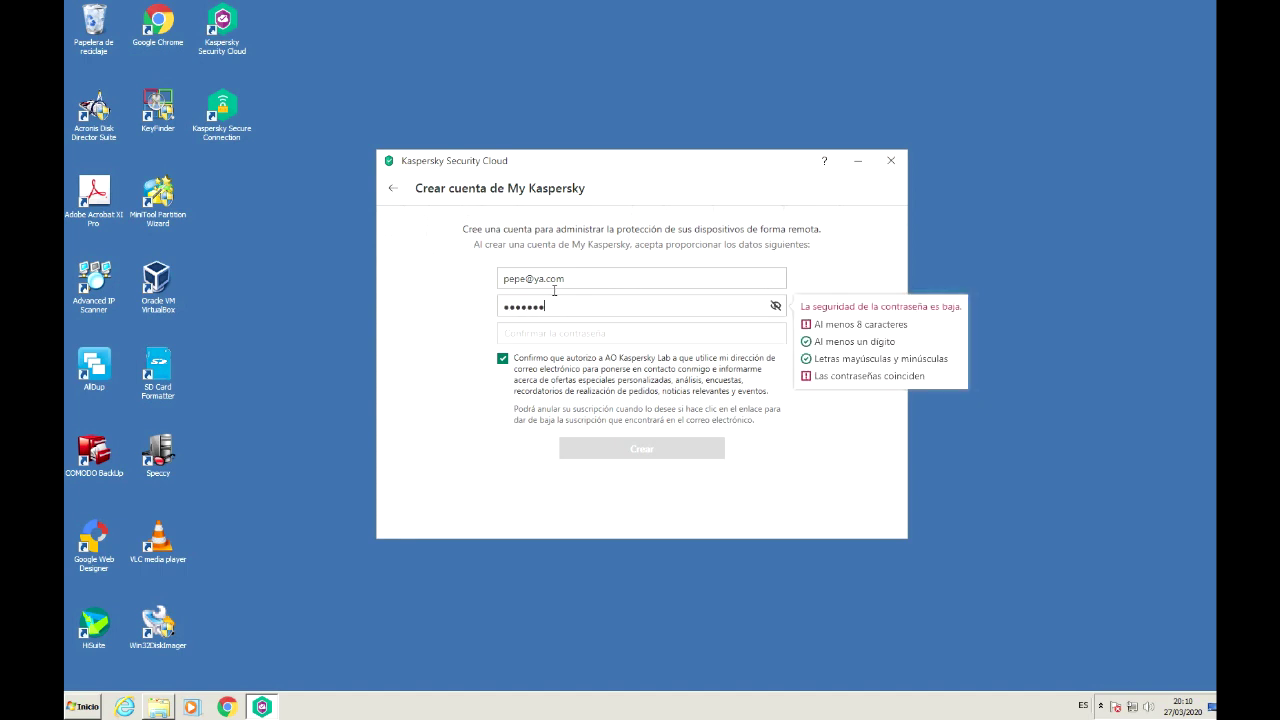
key("BackSpace")
key("BackSpace")
key("BackSpace")
key("BackSpace")
key("BackSpace")
key("BackSpace")
key("BackSpace")
key("BackSpace")
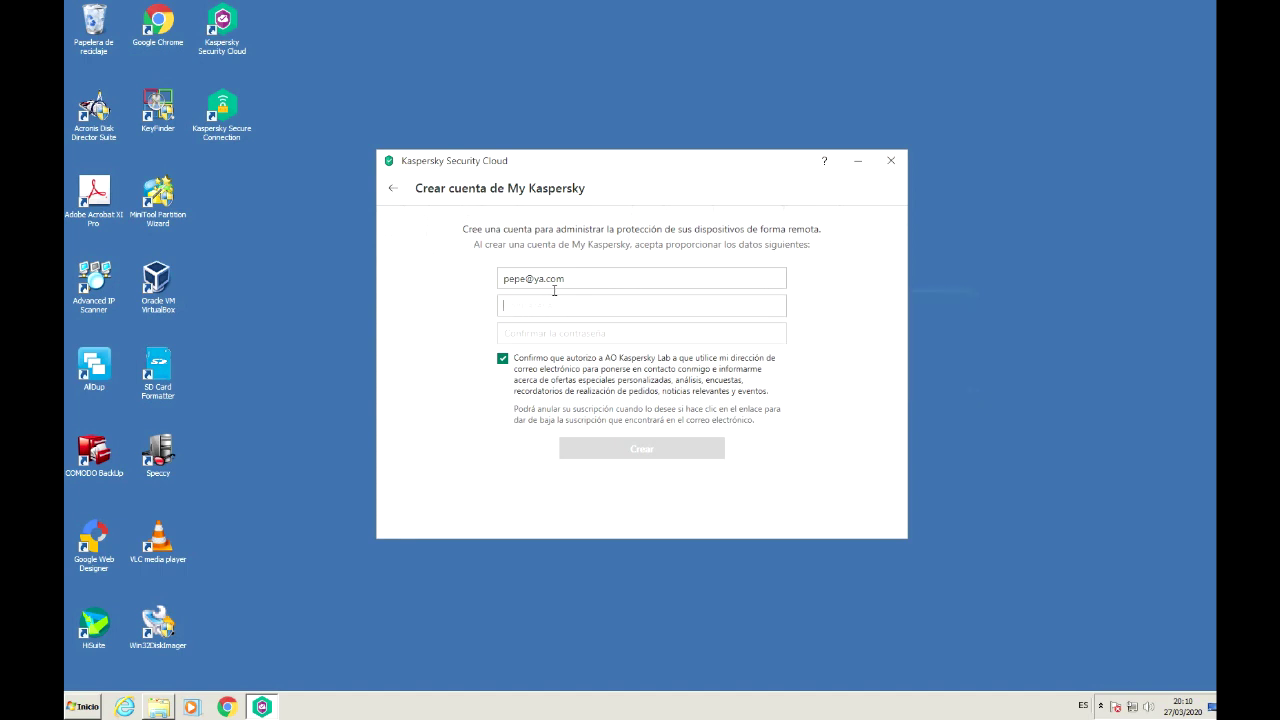
type("••••••••••••")
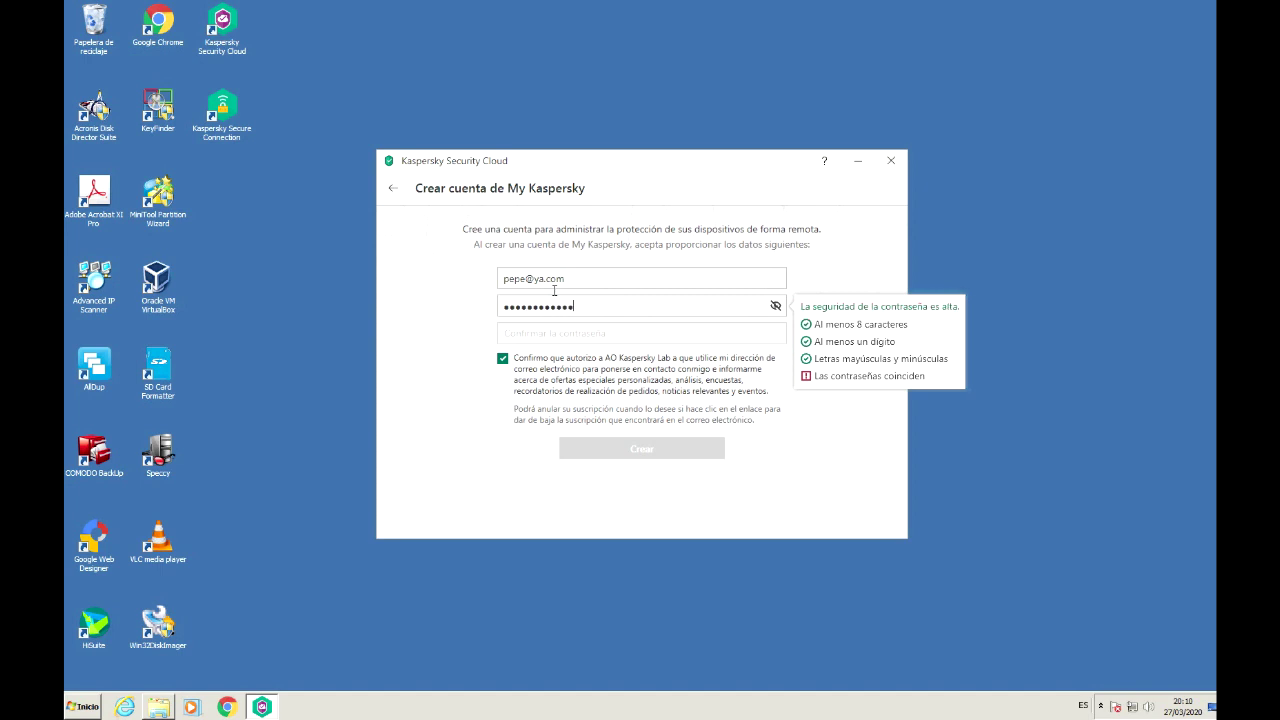
key("BackSpace")
key("BackSpace")
key("BackSpace")
key("BackSpace")
key("BackSpace")
key("BackSpace")
key("BackSpace")
key("BackSpace")
key("BackSpace")
key("BackSpace")
key("BackSpace")
key("BackSpace")
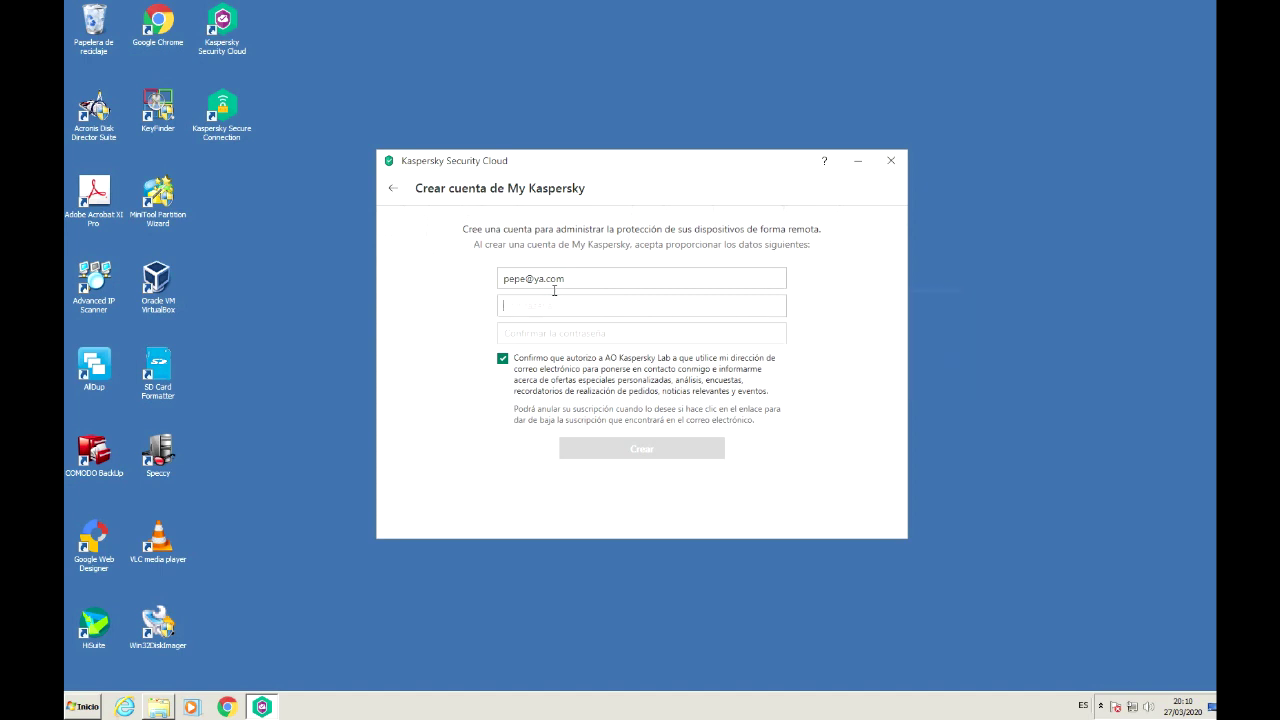
type("••••••••")
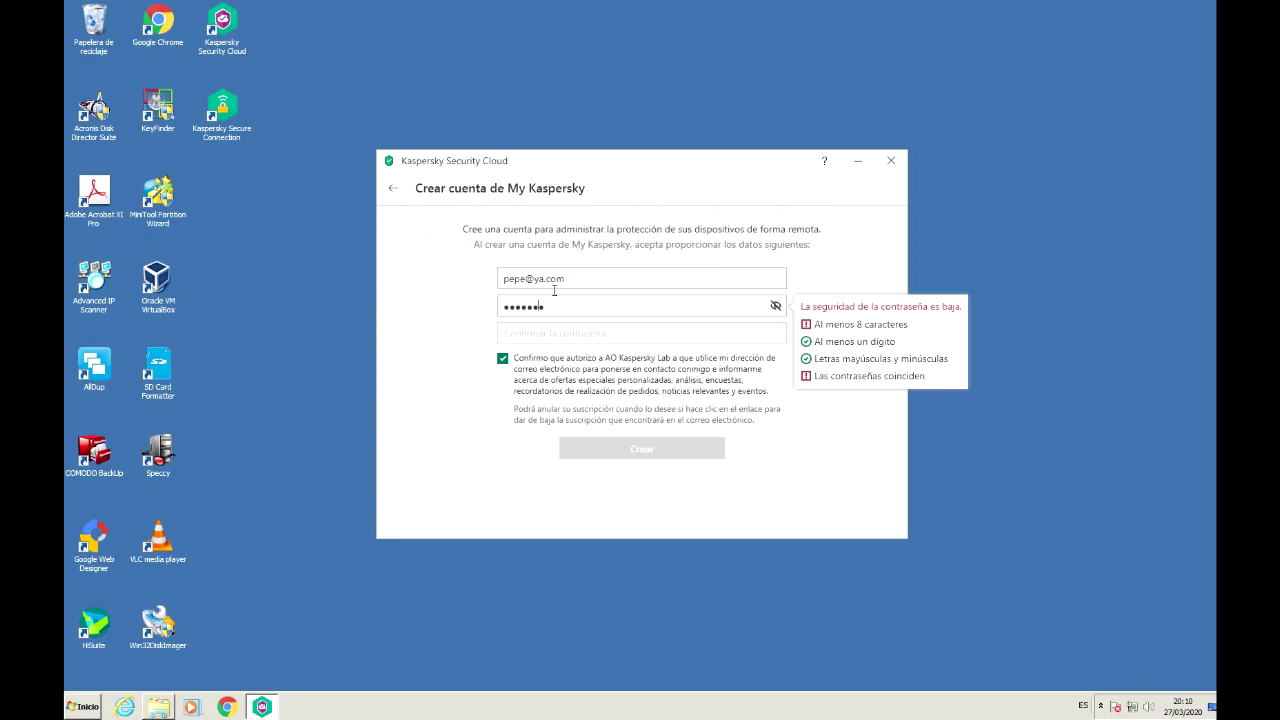
type("••••")
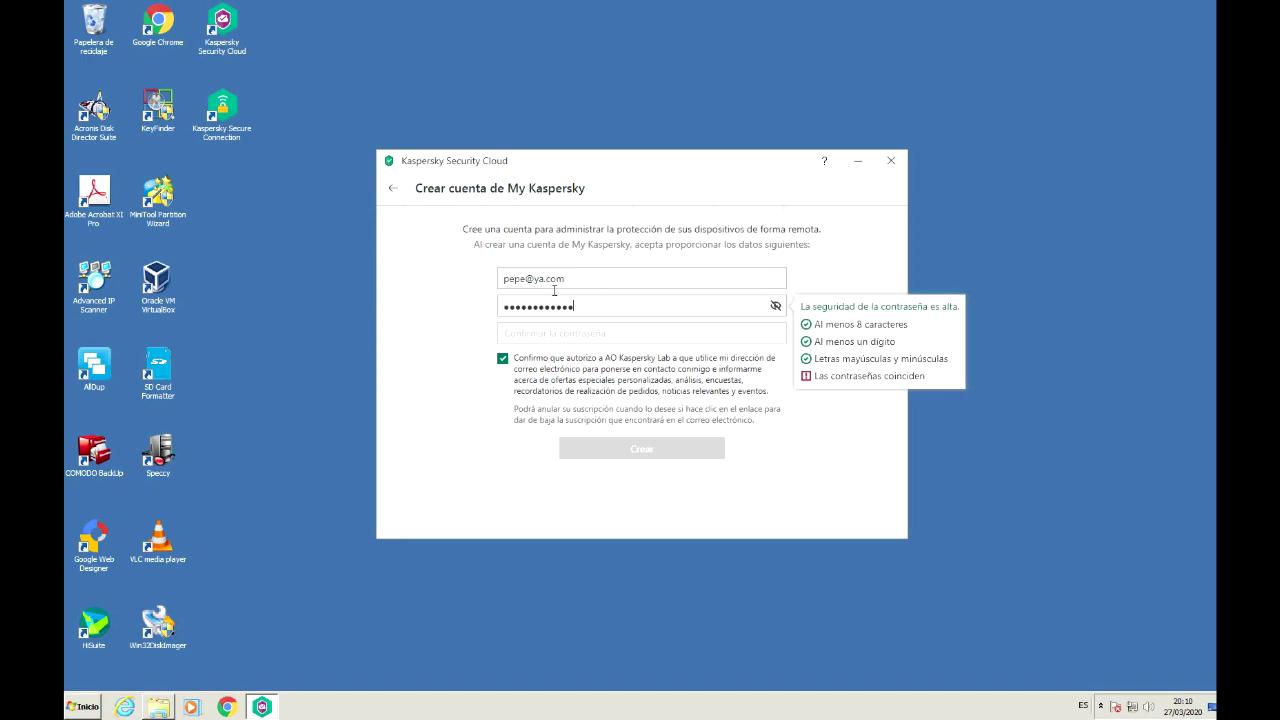
Step: Retype the password and its confirmation, then submit the account registration
key("Tab")
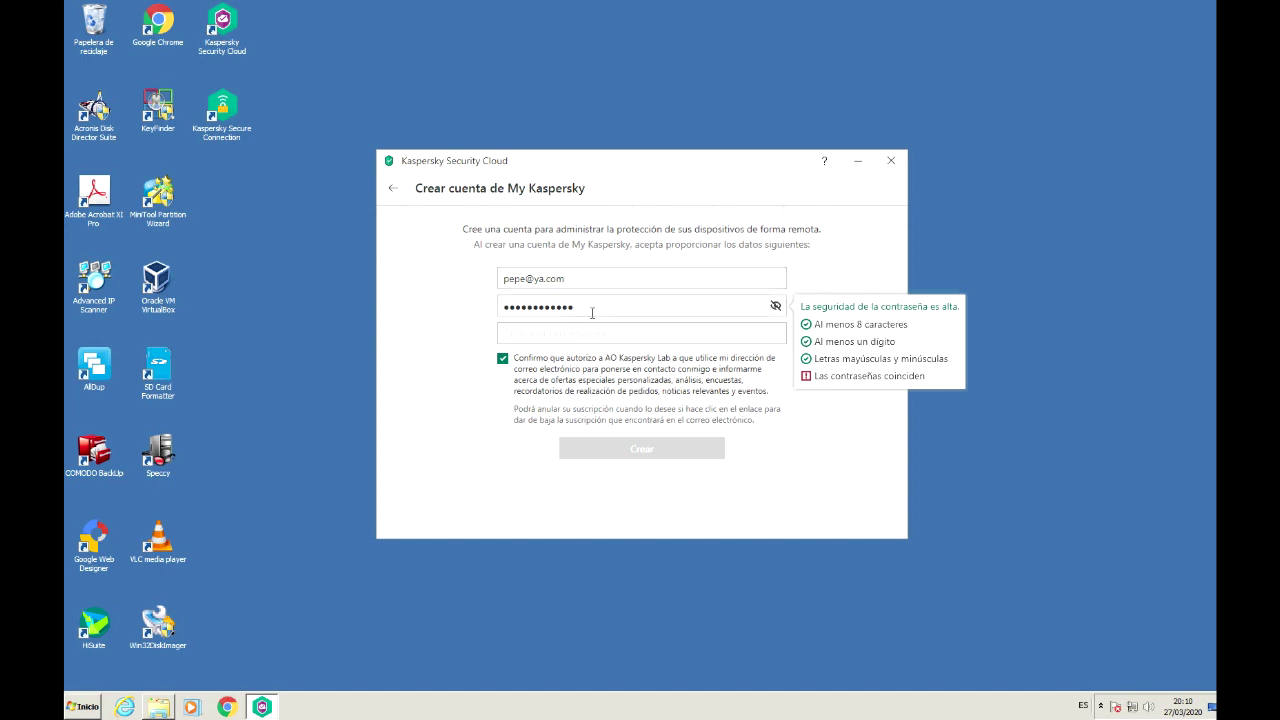
left_click_drag(578, 307, 503, 309)
type("•••••••")
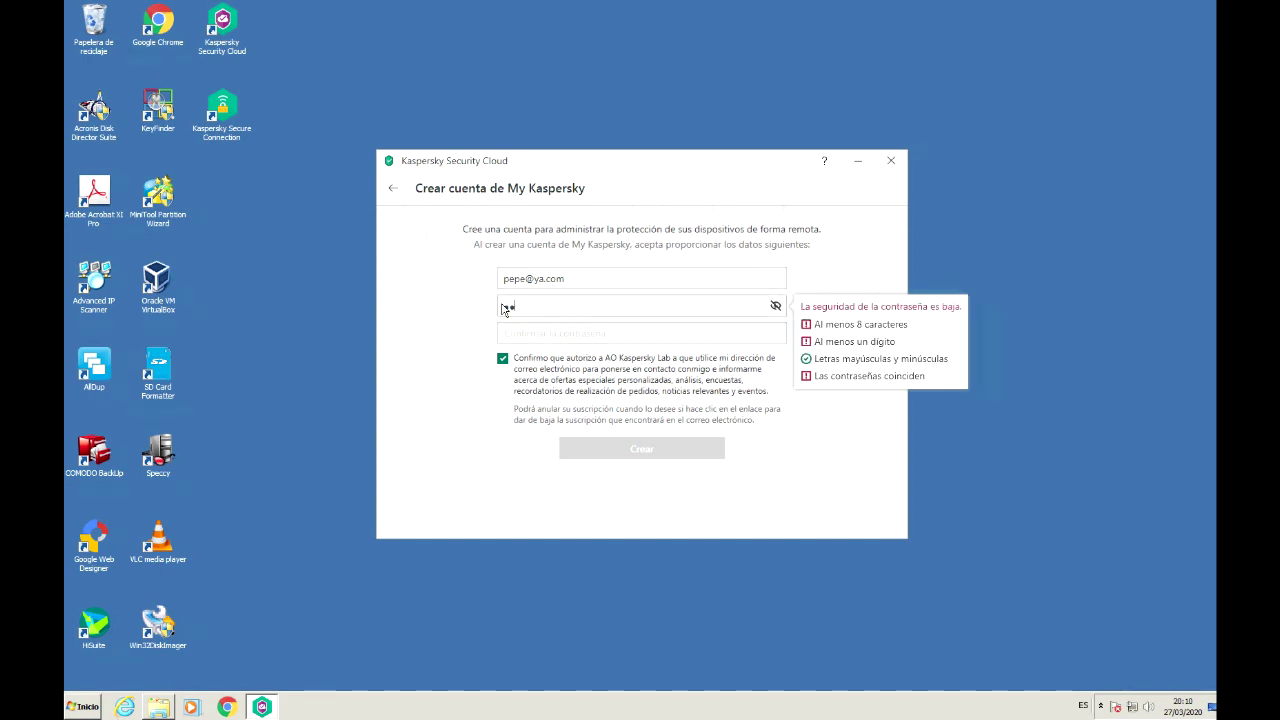
type("•••")
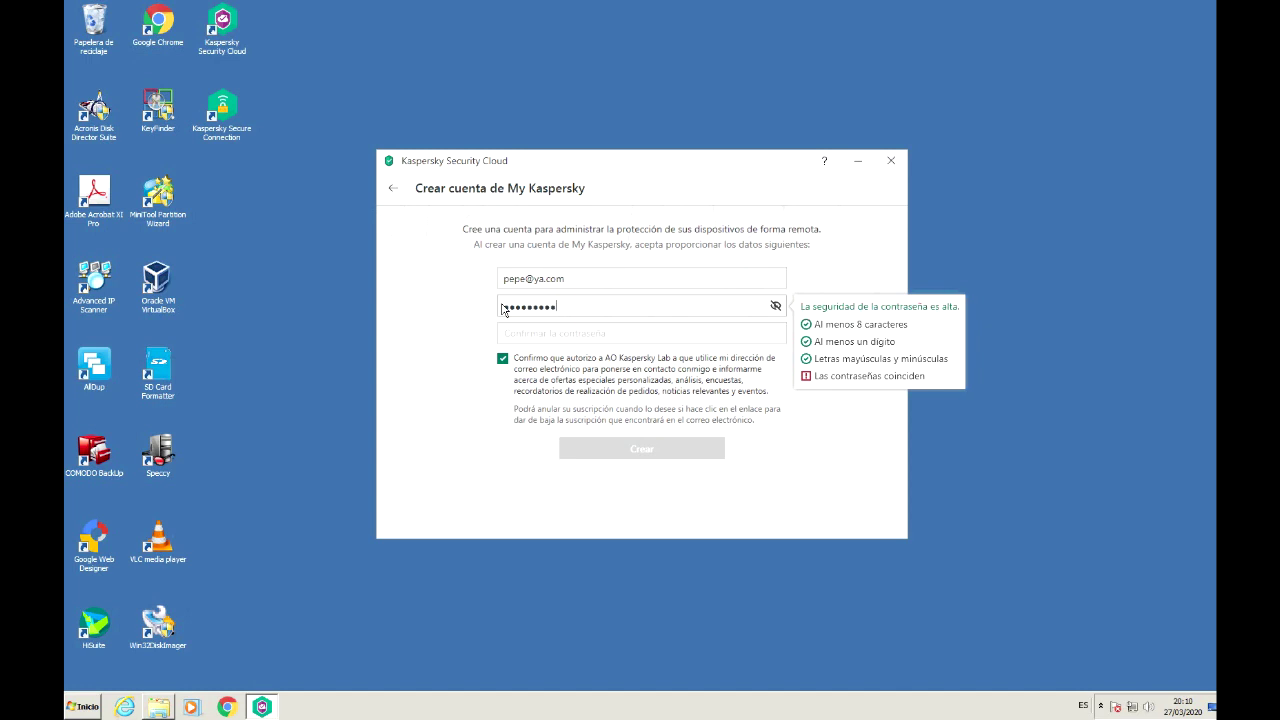
key("Tab")
type("••••••••••")
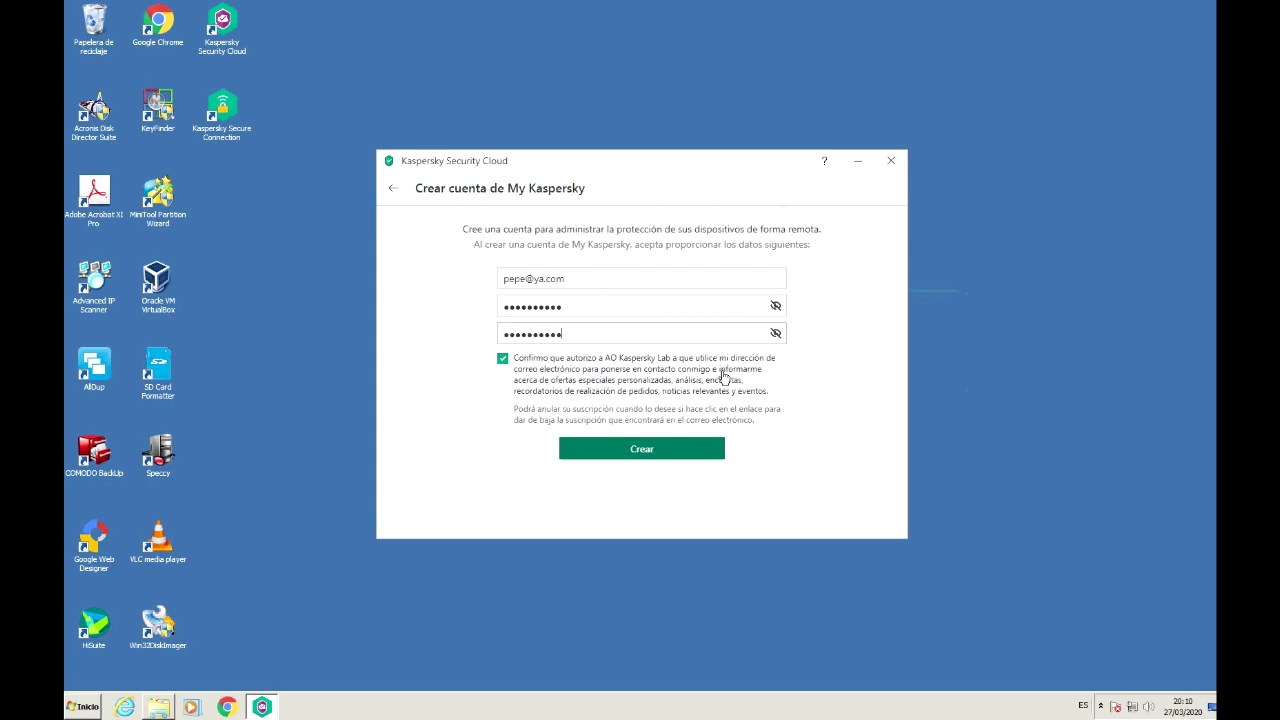
left_click(516, 373)
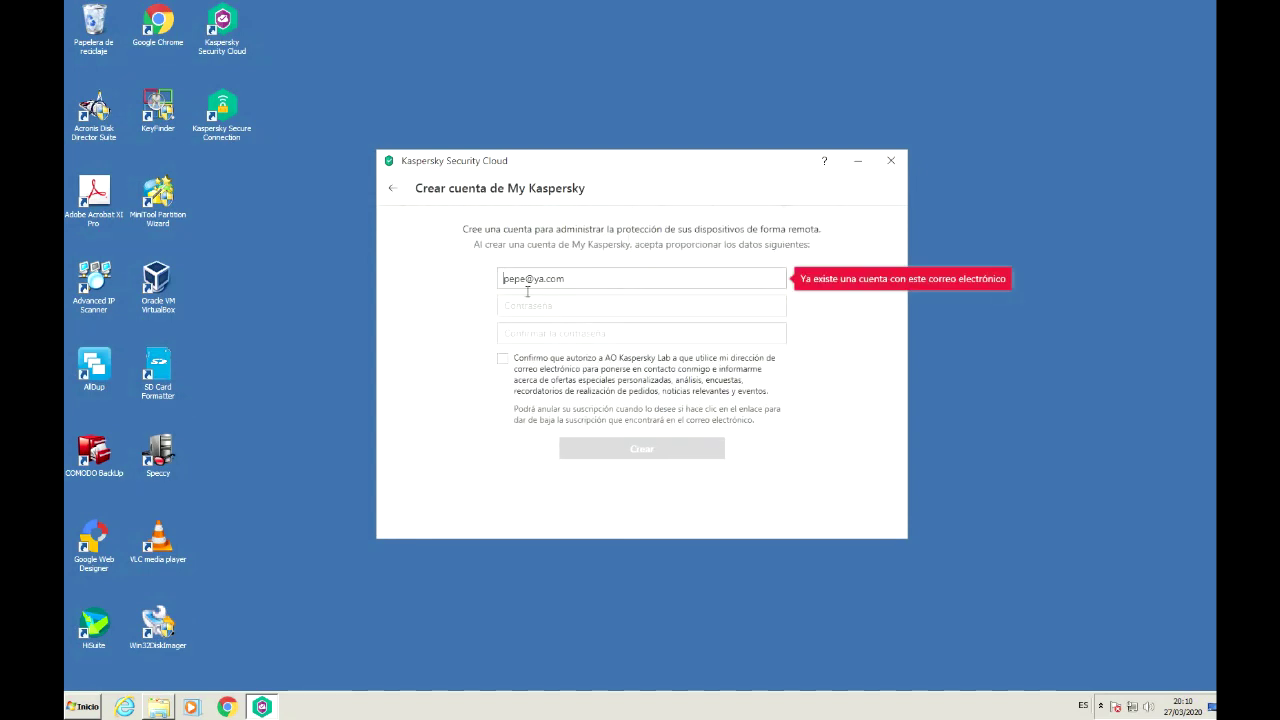
Step: Change the e-mail to a new address, enter and confirm the password, and create the account
type("ewrwrwerwerwer")
left_click(568, 313)
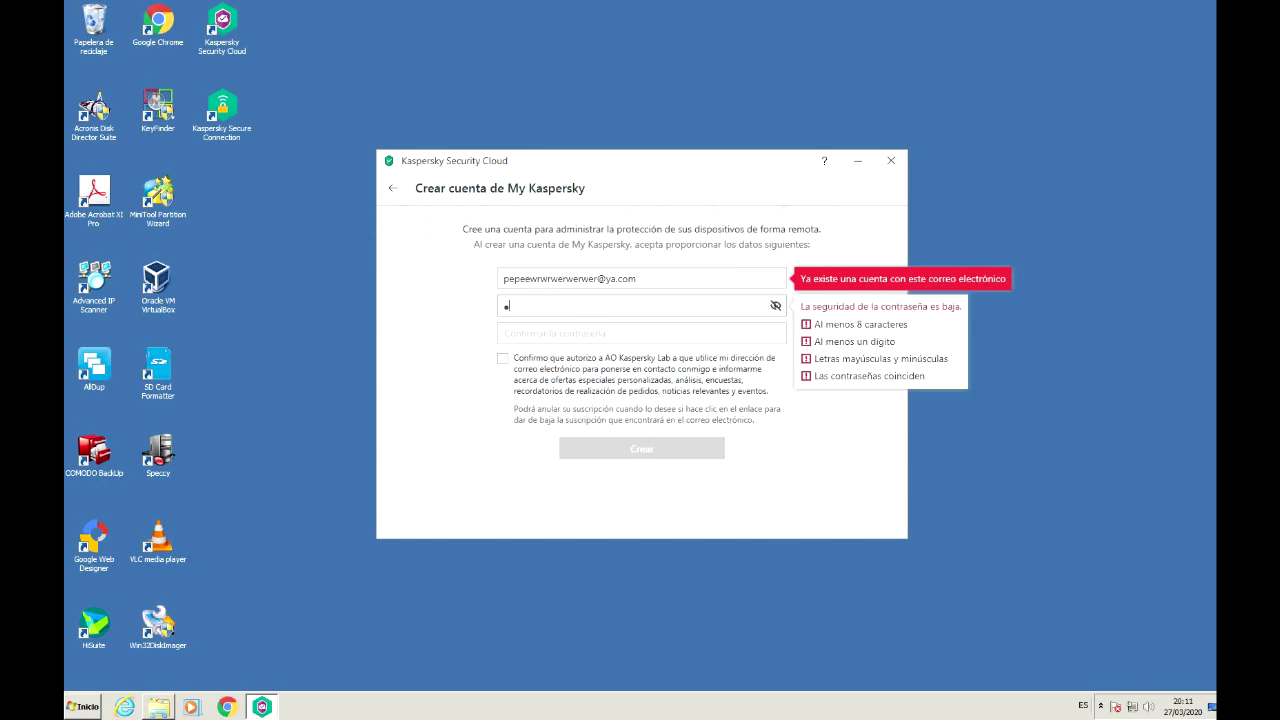
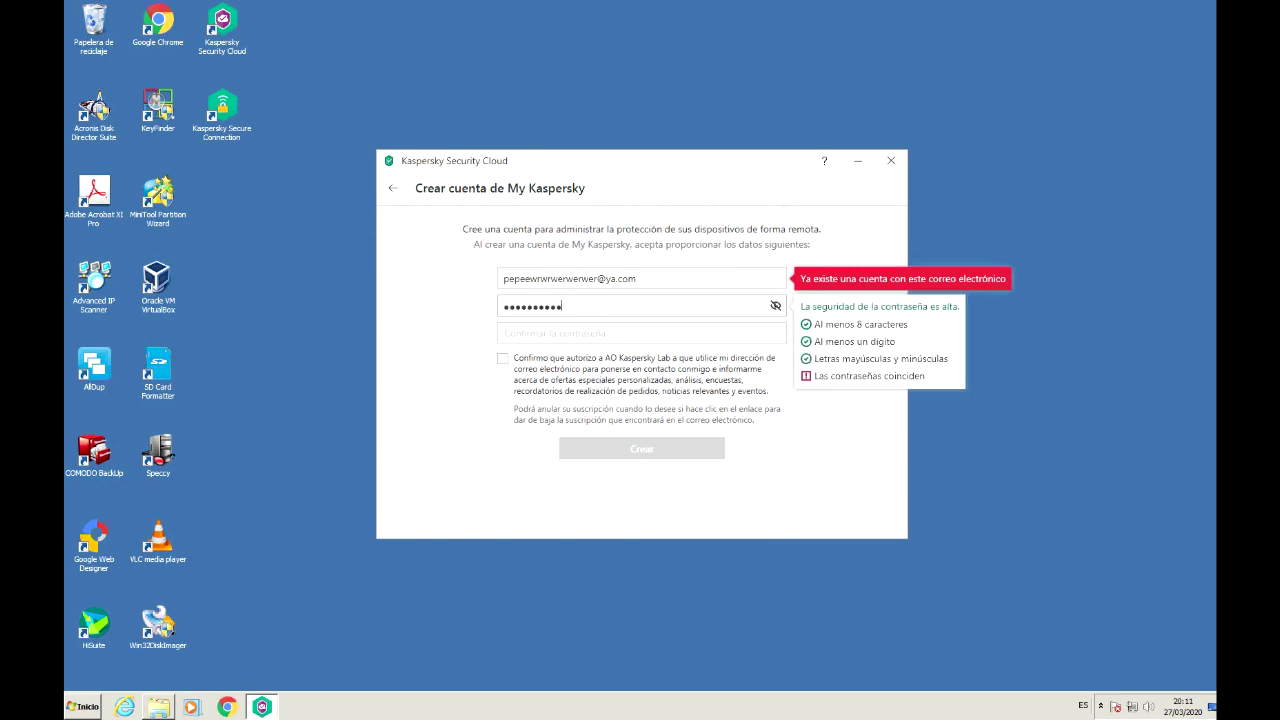
key("Tab")
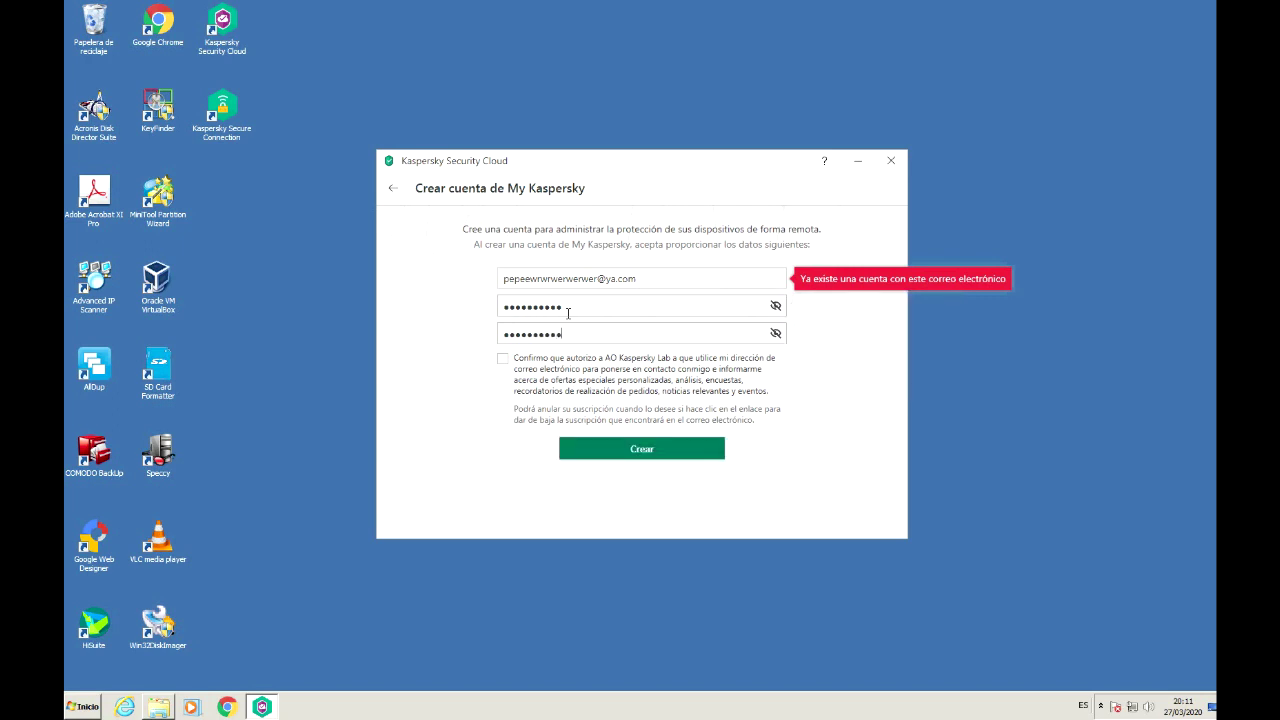
left_click(634, 448)
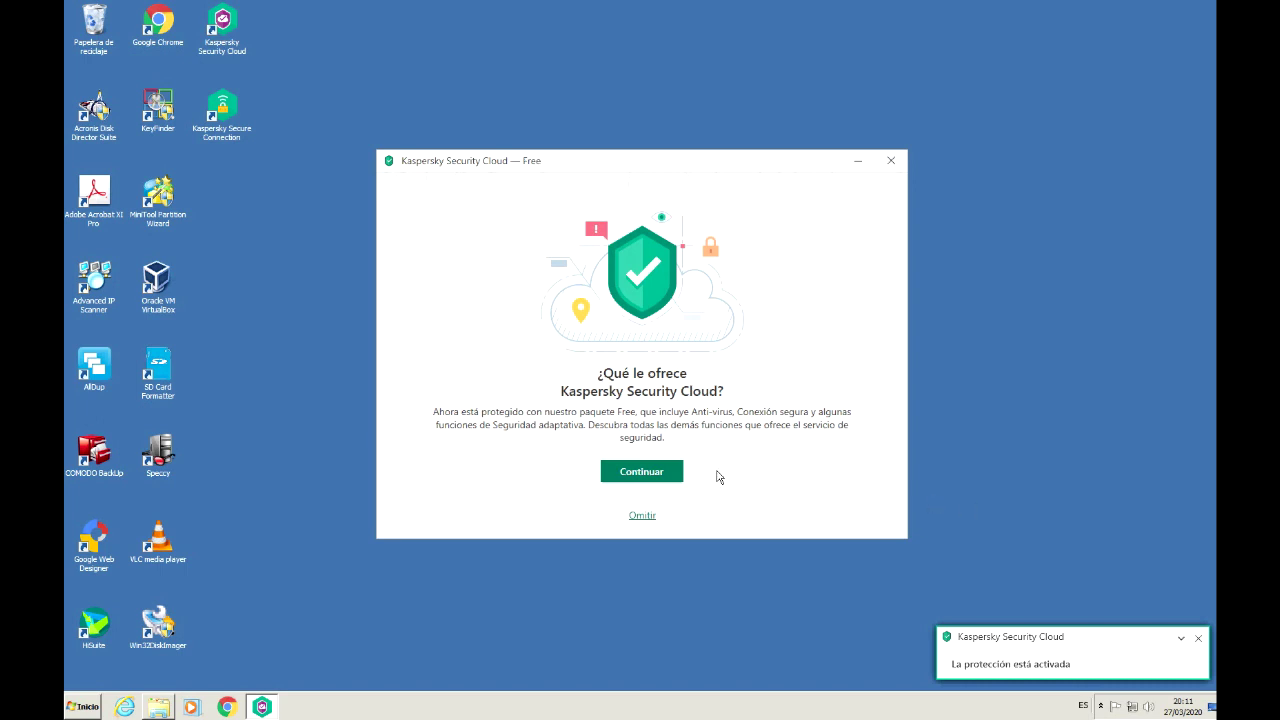
Step: Continue past the welcome screen and step through the three-page feature tour with Siguiente
left_click(664, 482)
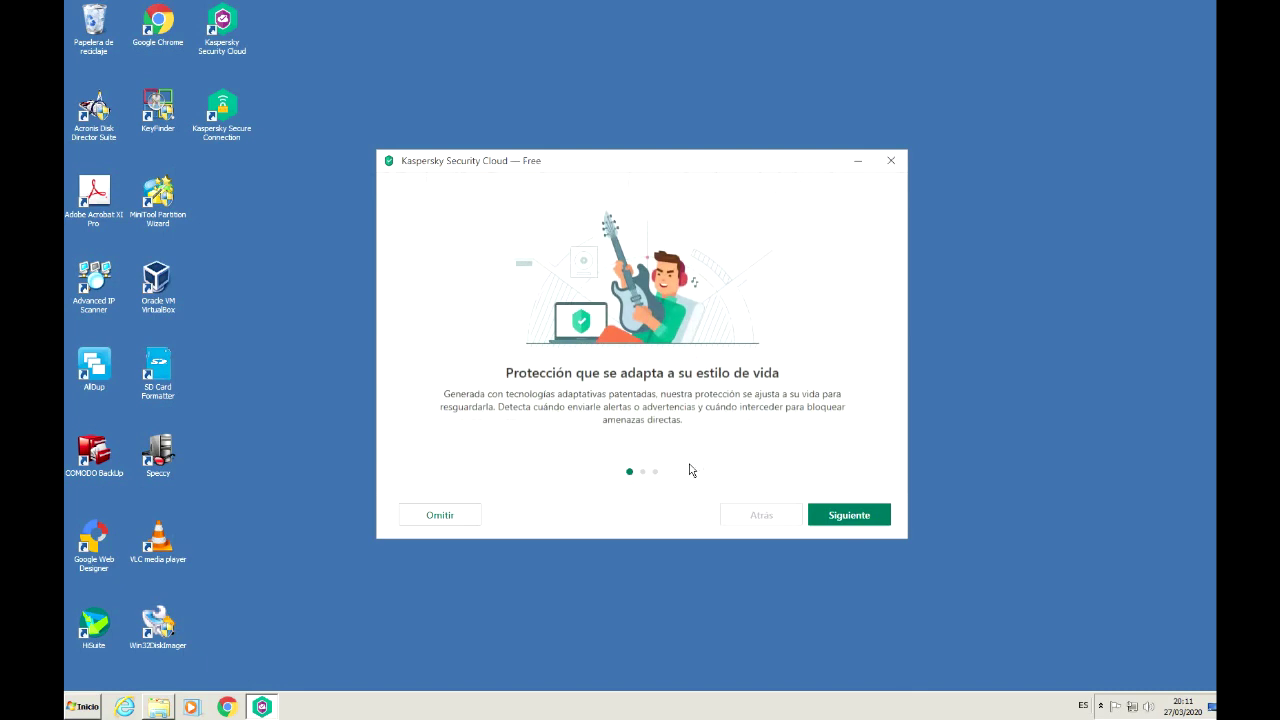
left_click(849, 525)
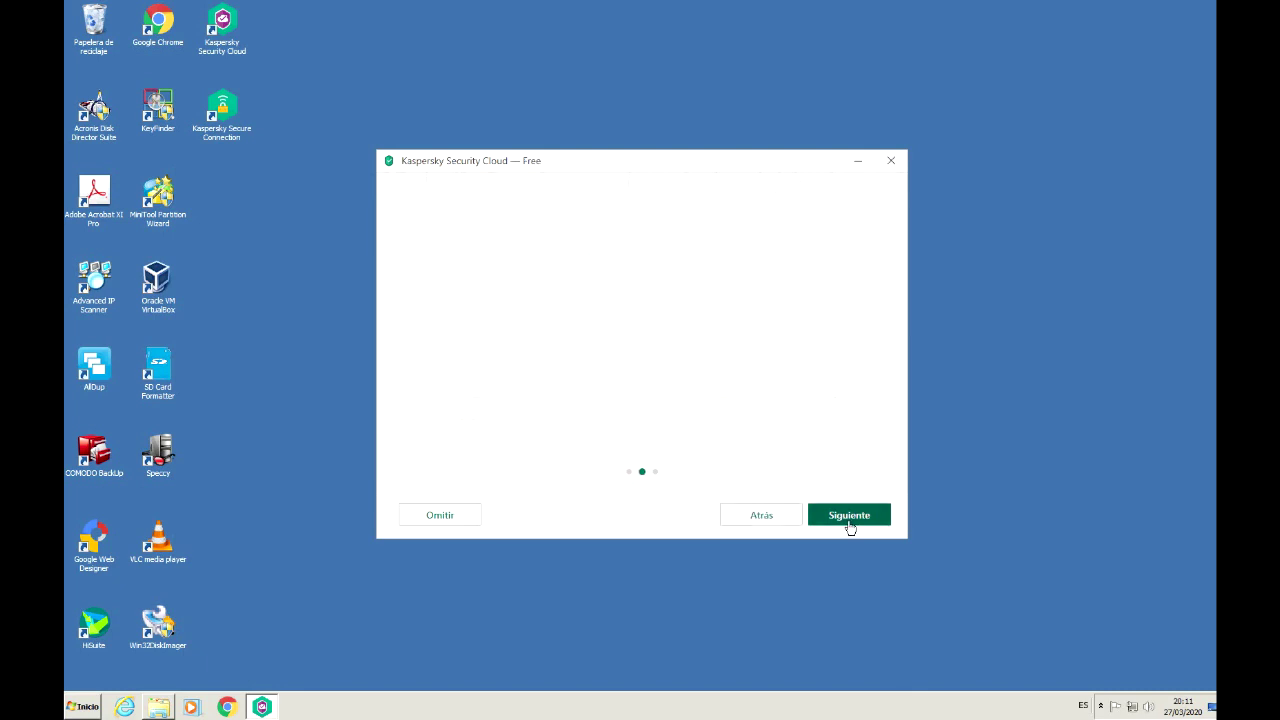
left_click(849, 525)
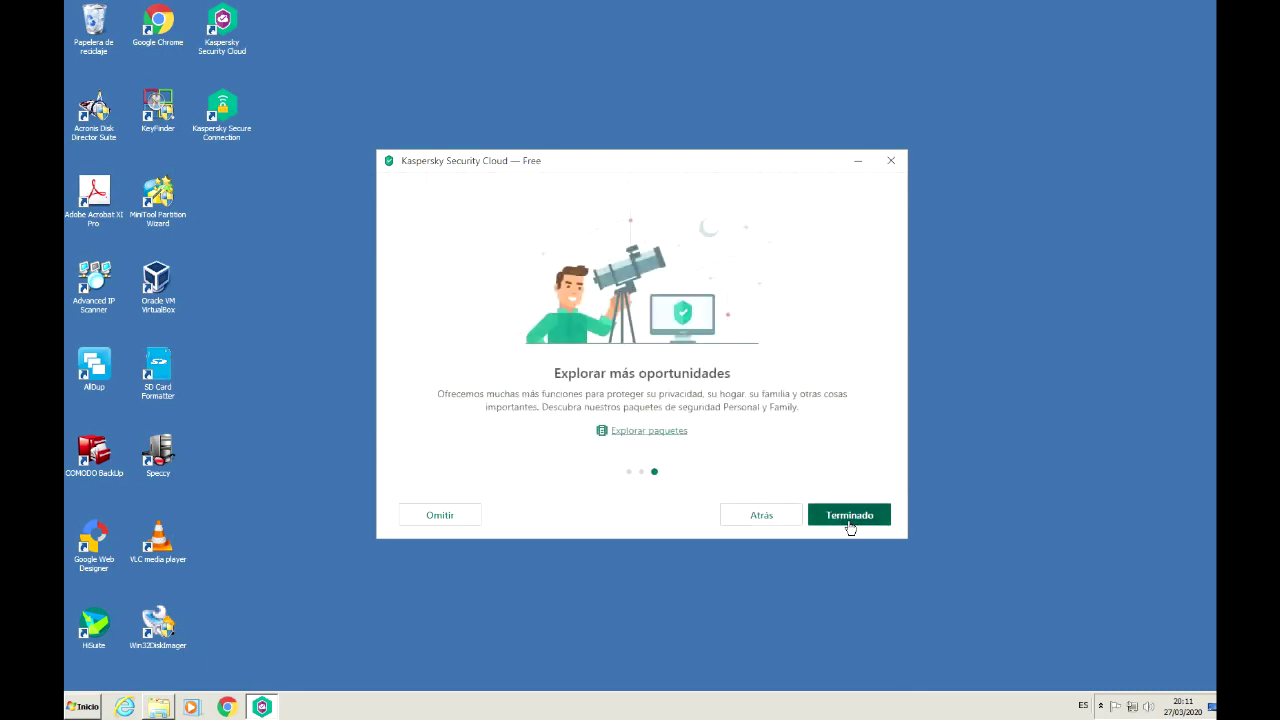
left_click(849, 525)
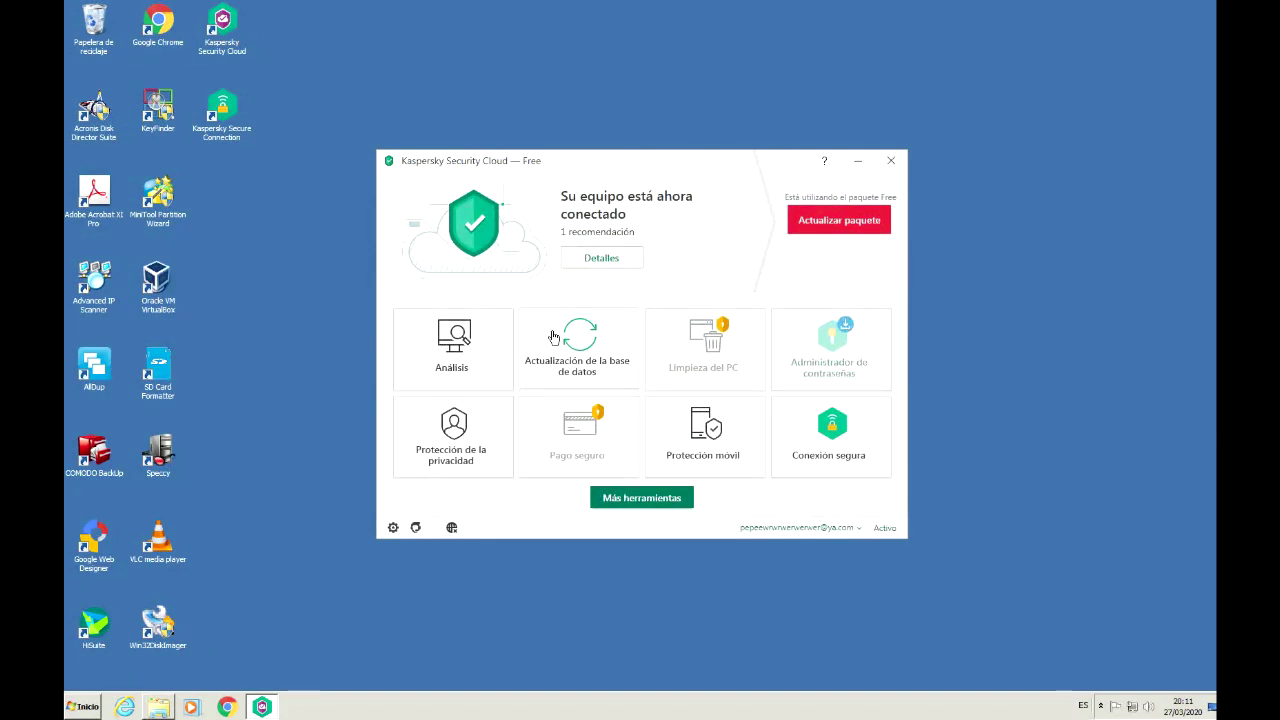
left_click(474, 369)
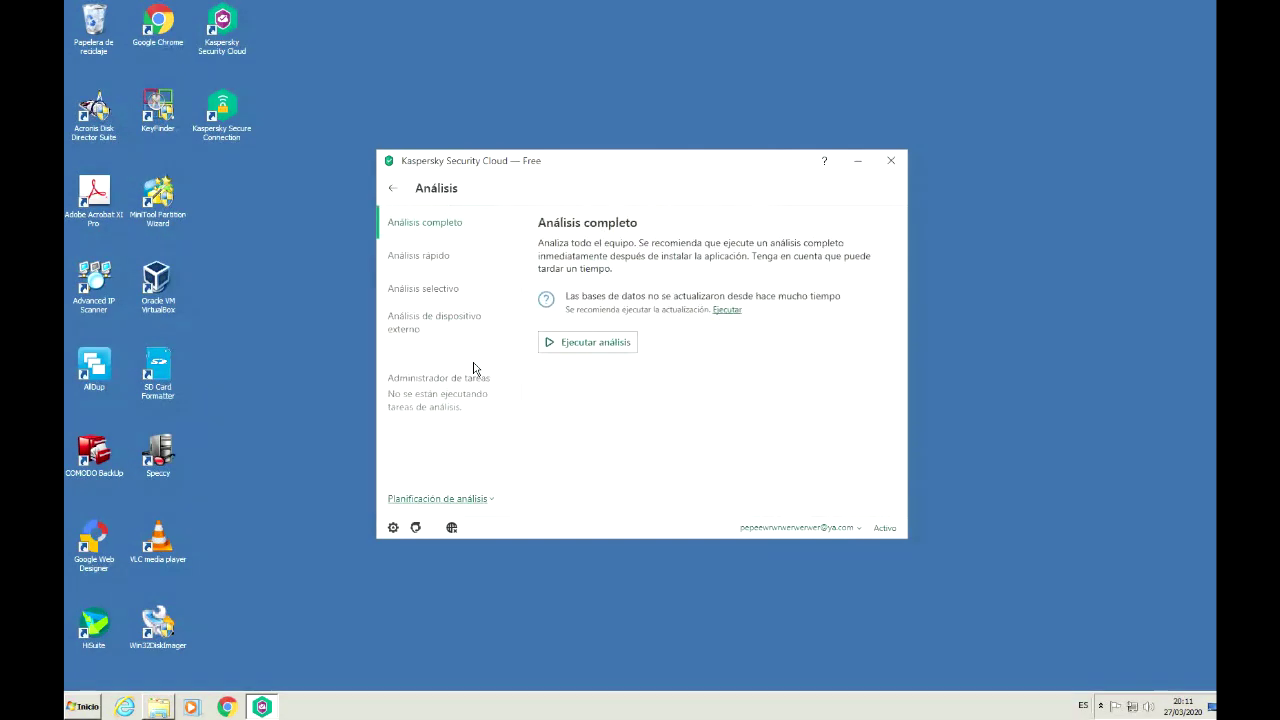
left_click(452, 258)
left_click(449, 292)
left_click(449, 320)
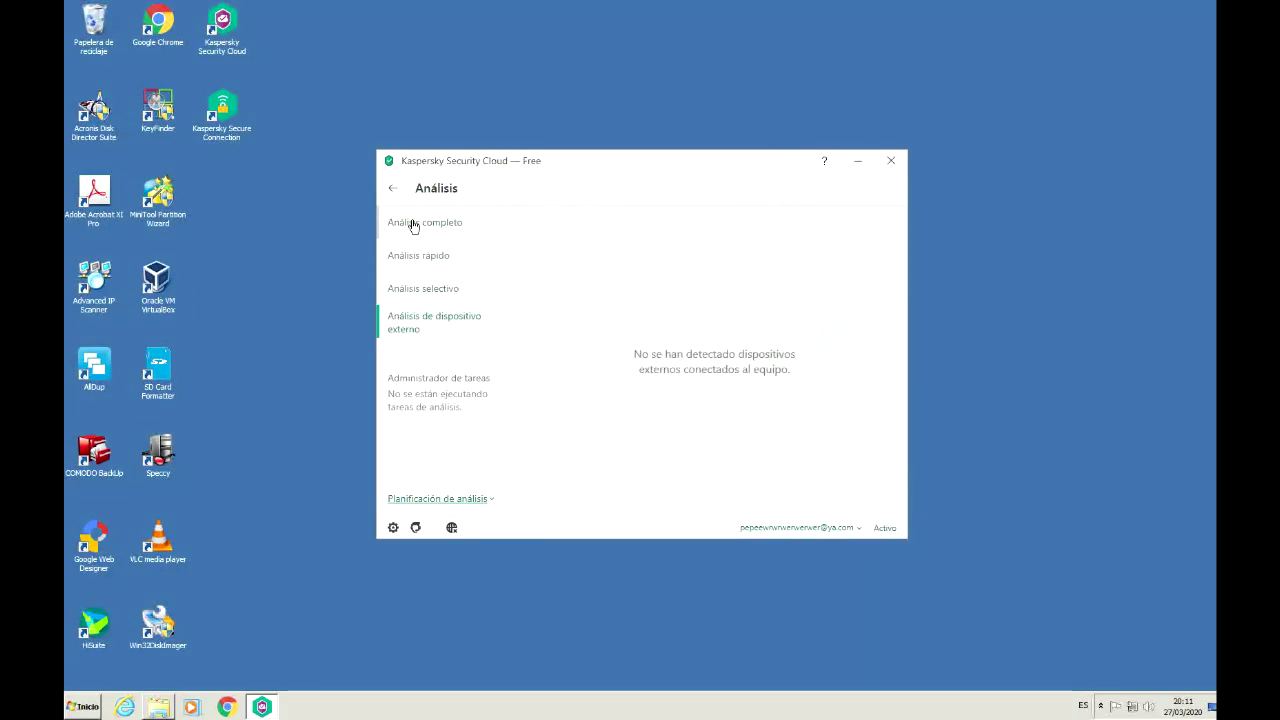
left_click(396, 192)
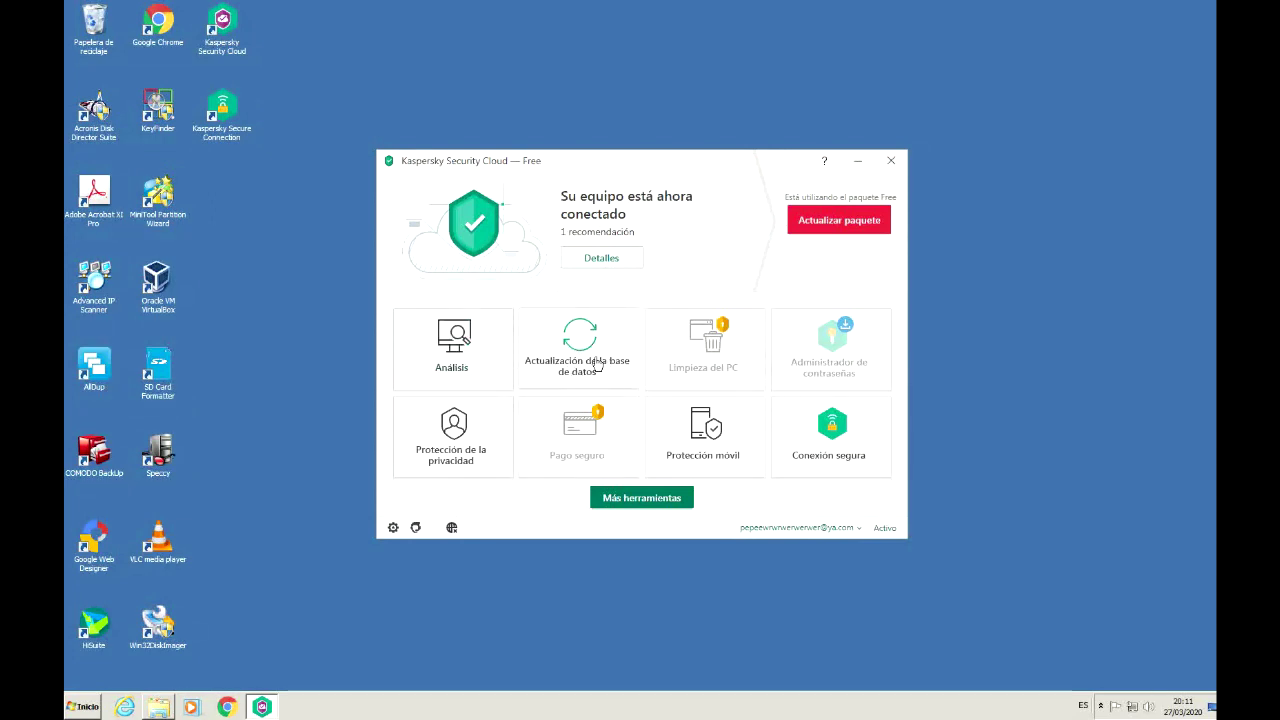
Step: Run the database and module update, restore the window from the tray, and return home
left_click(597, 365)
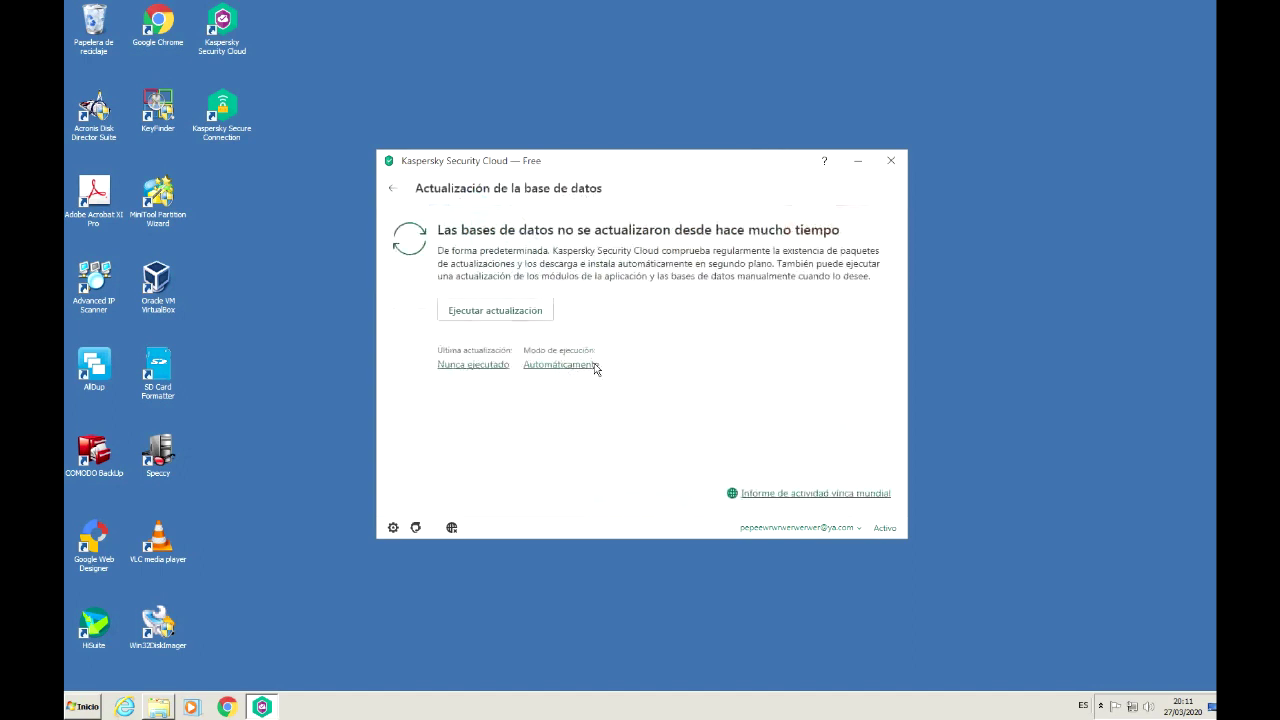
left_click(505, 311)
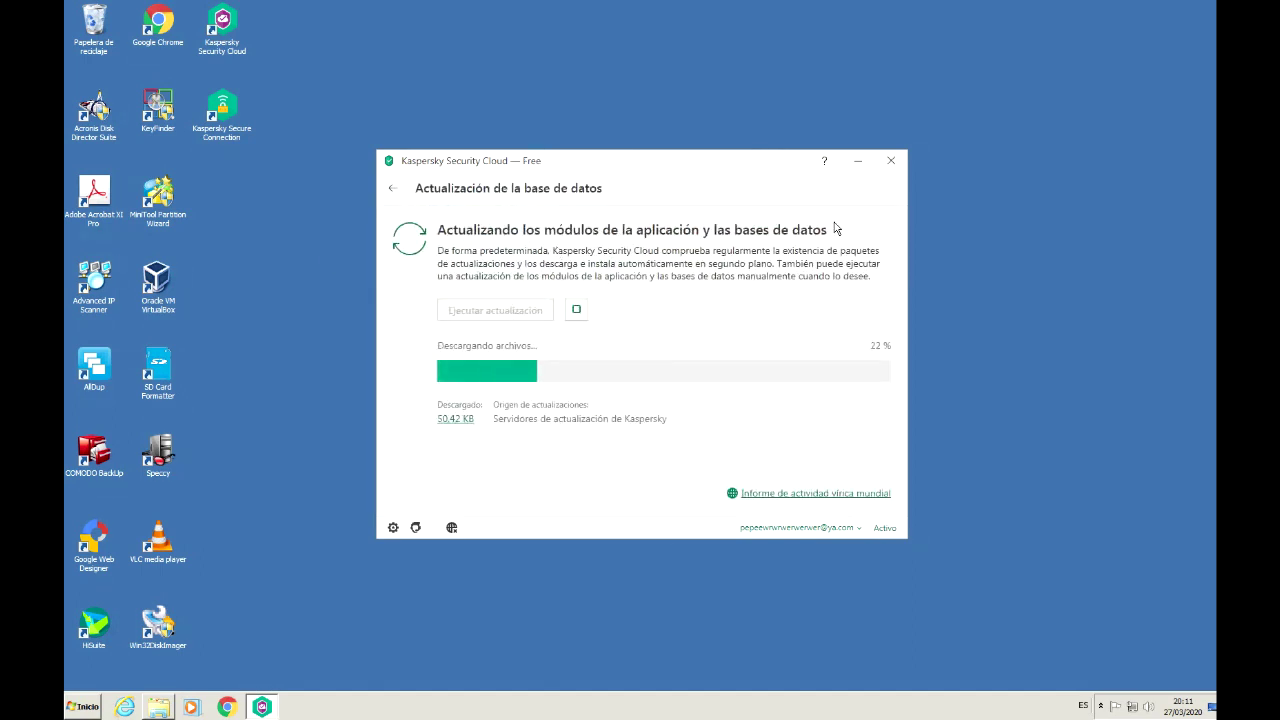
left_click(227, 44)
left_click(843, 178)
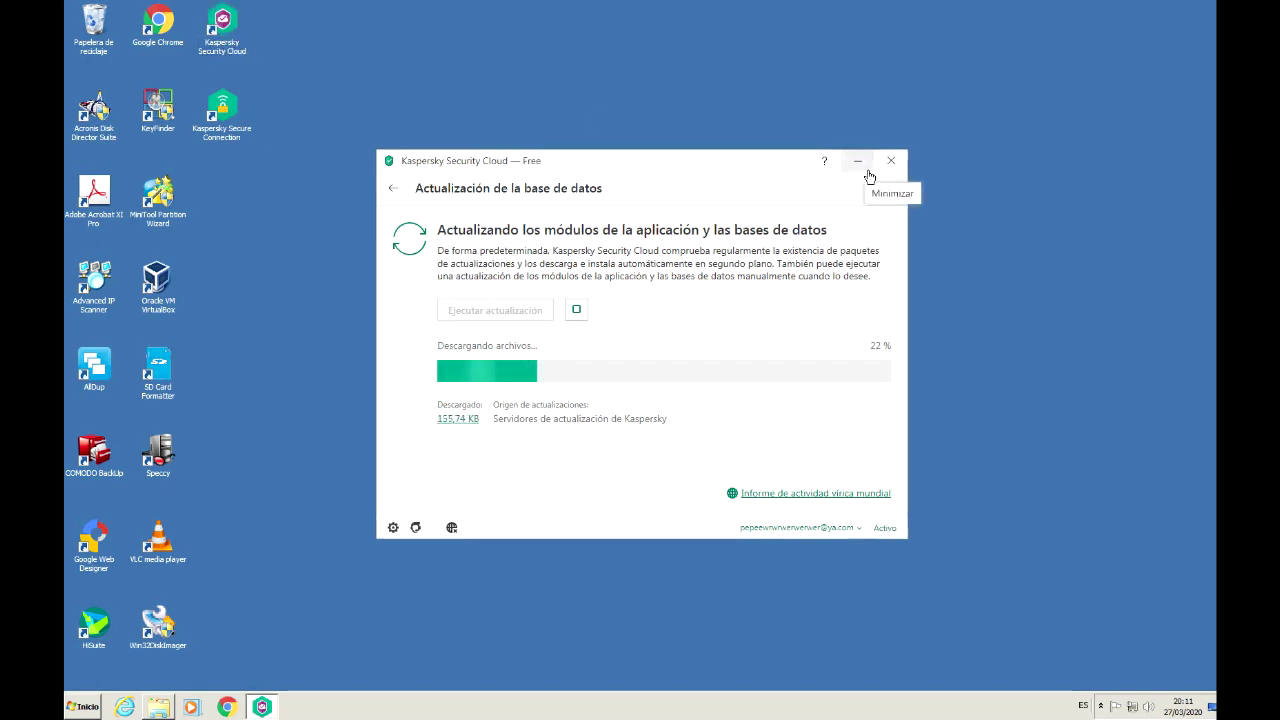
left_click(857, 160)
left_click(1100, 706)
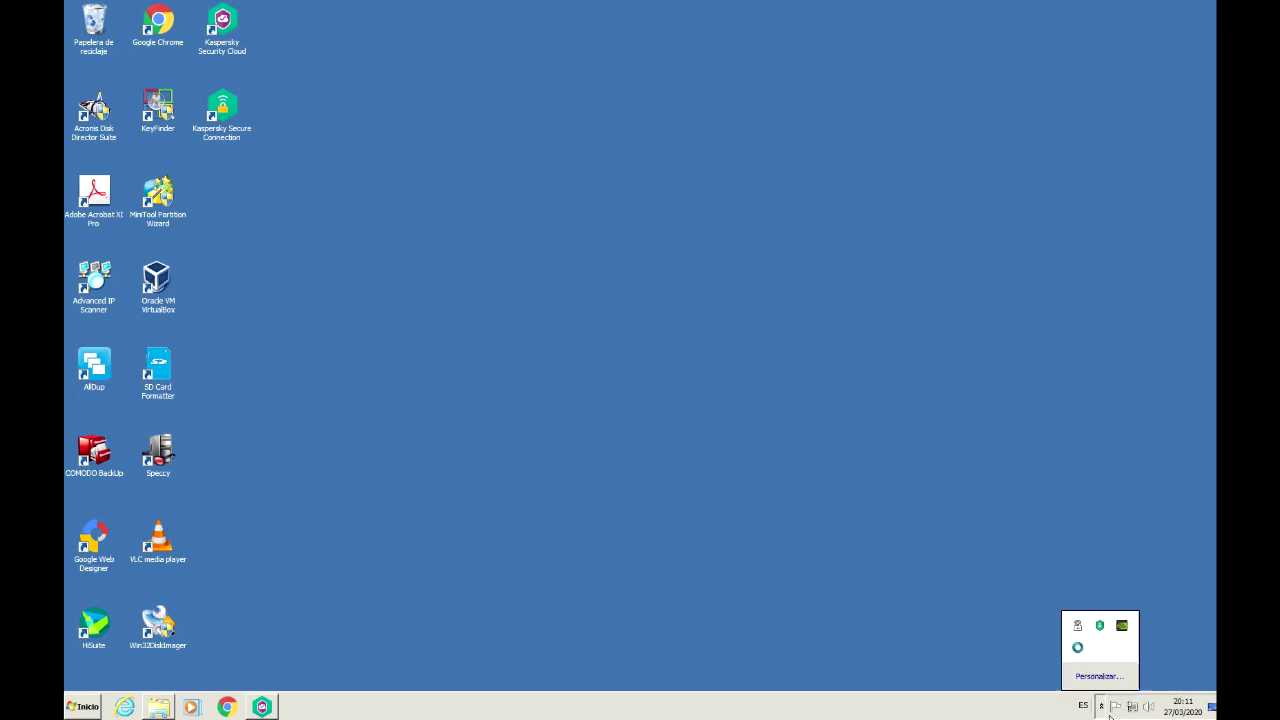
left_click(1104, 632)
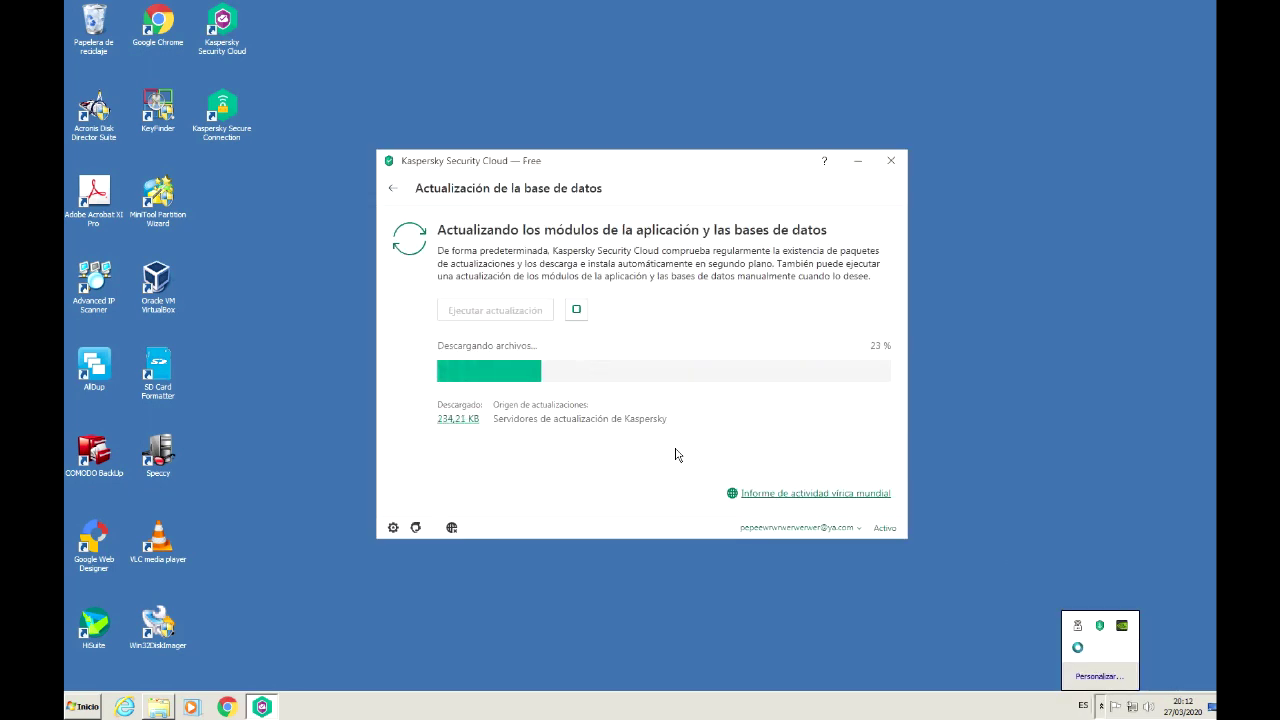
left_click(805, 543)
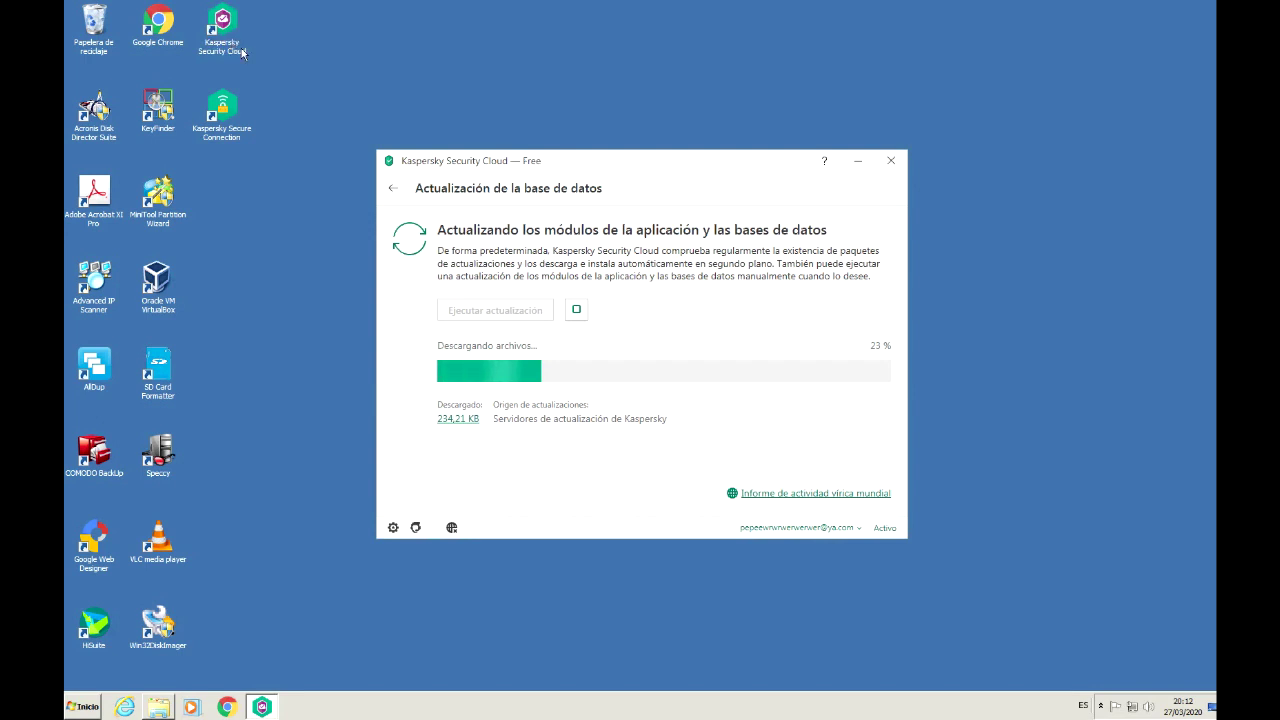
left_click(393, 189)
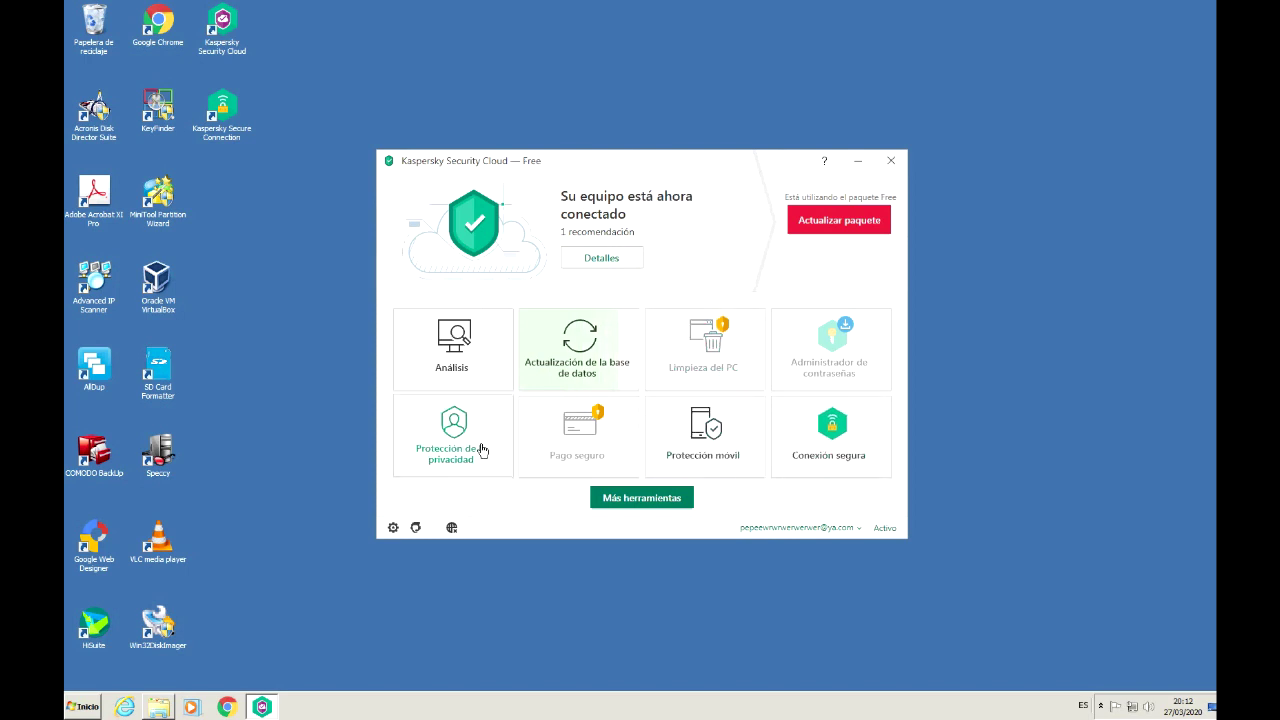
Step: Review the Más herramientas tools page, then go back home and open the Análisis full-scan description
left_click(636, 499)
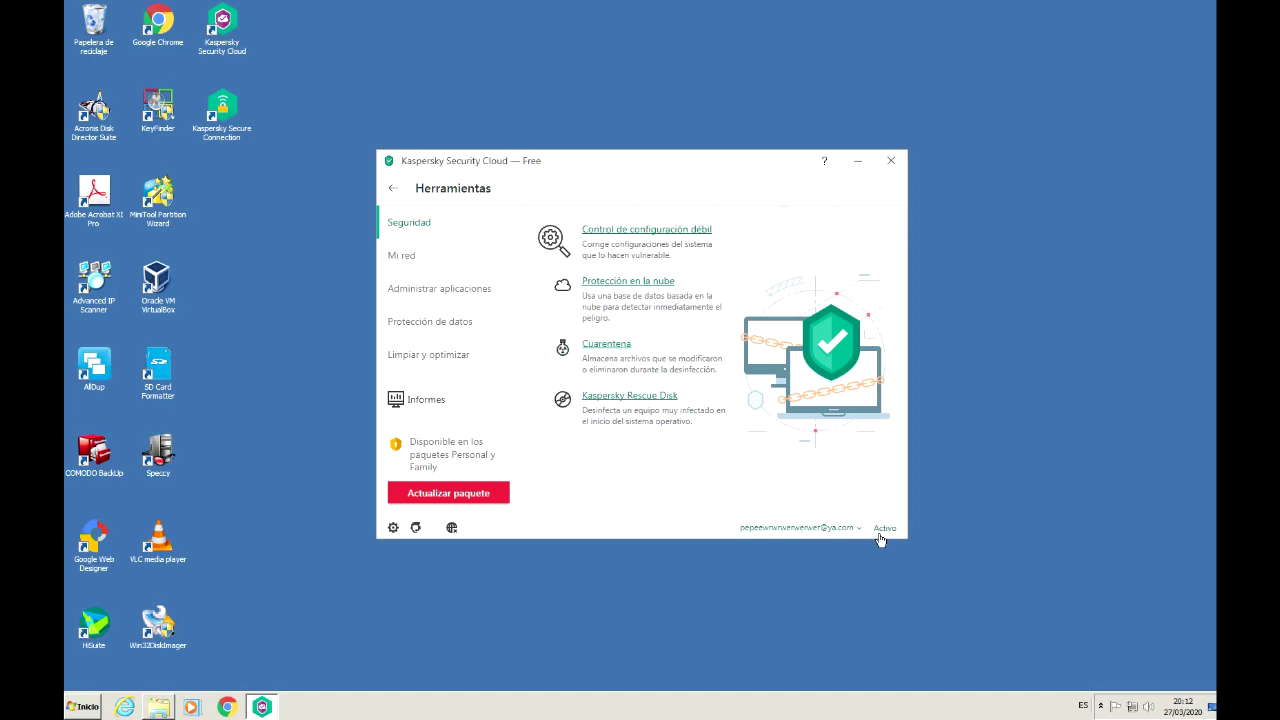
left_click(1104, 710)
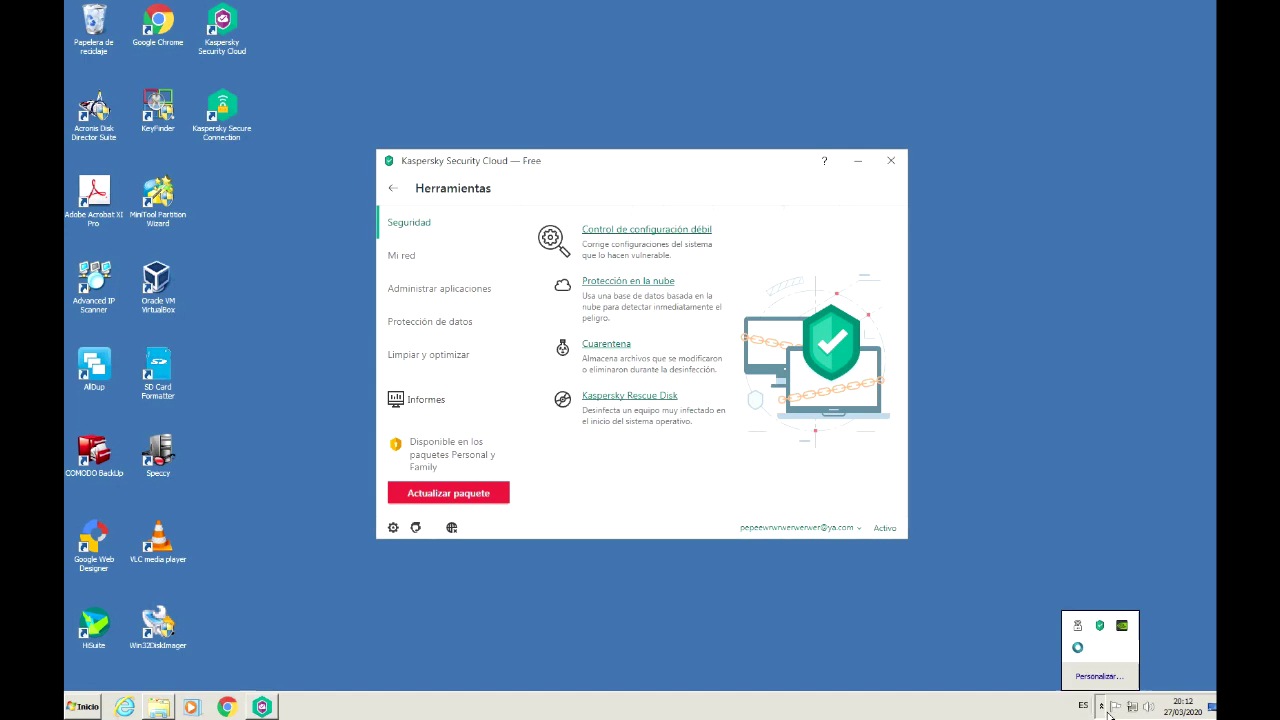
left_click(393, 188)
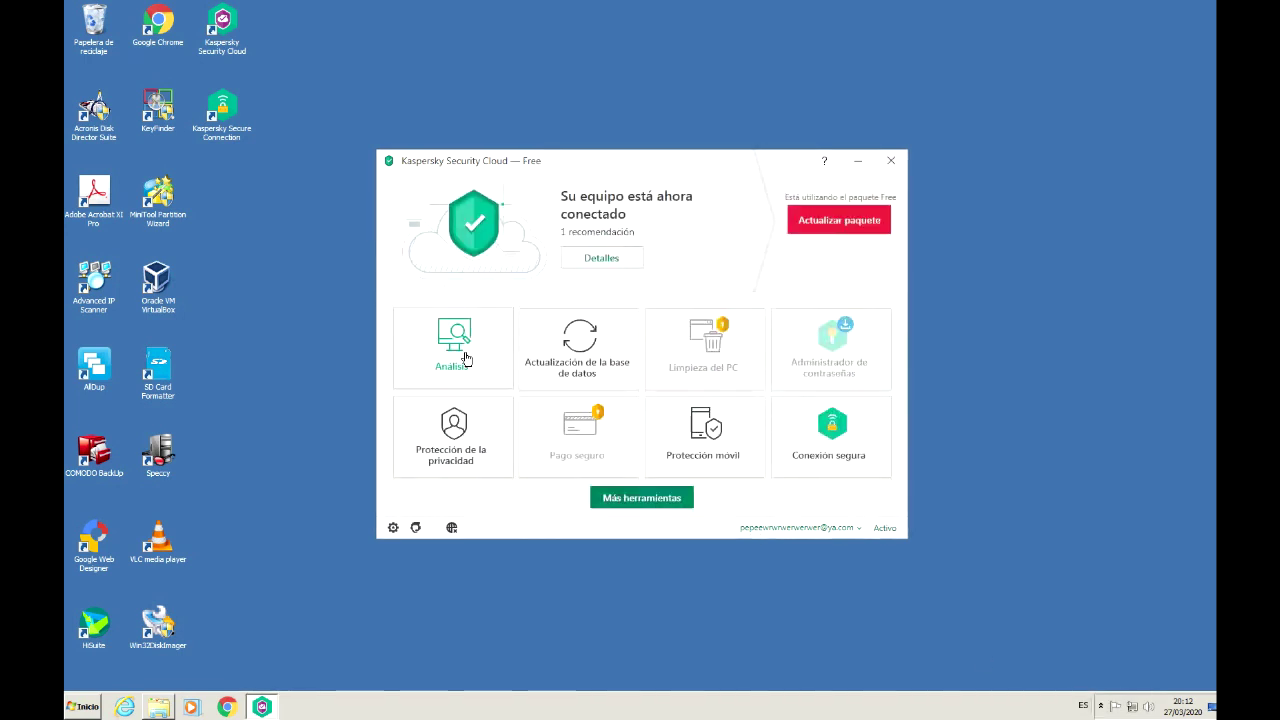
left_click(466, 359)
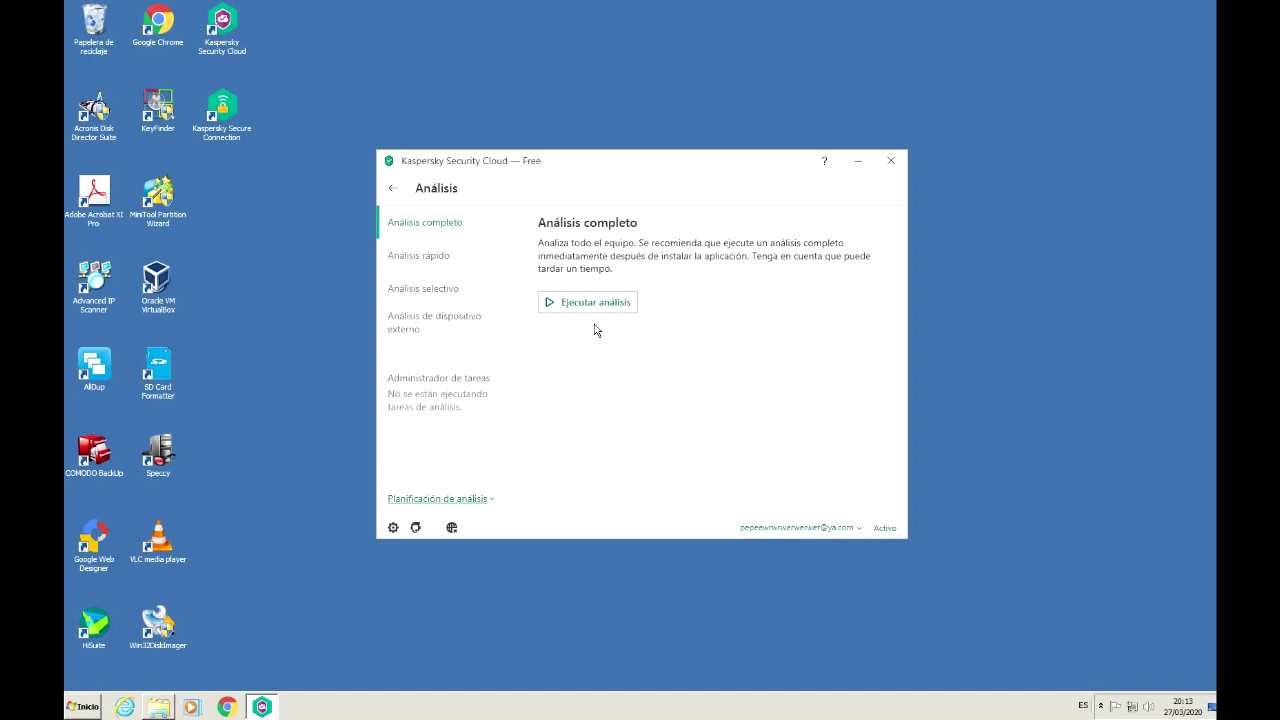
left_click(159, 707)
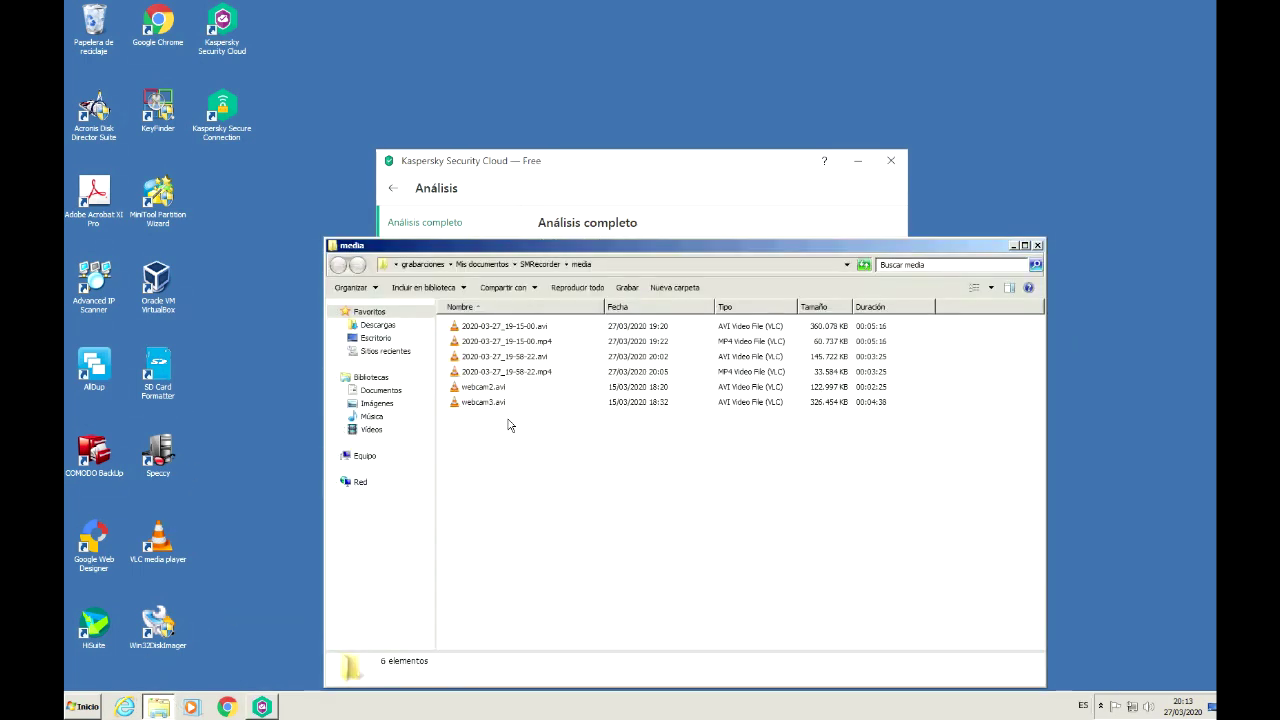
left_click(385, 391)
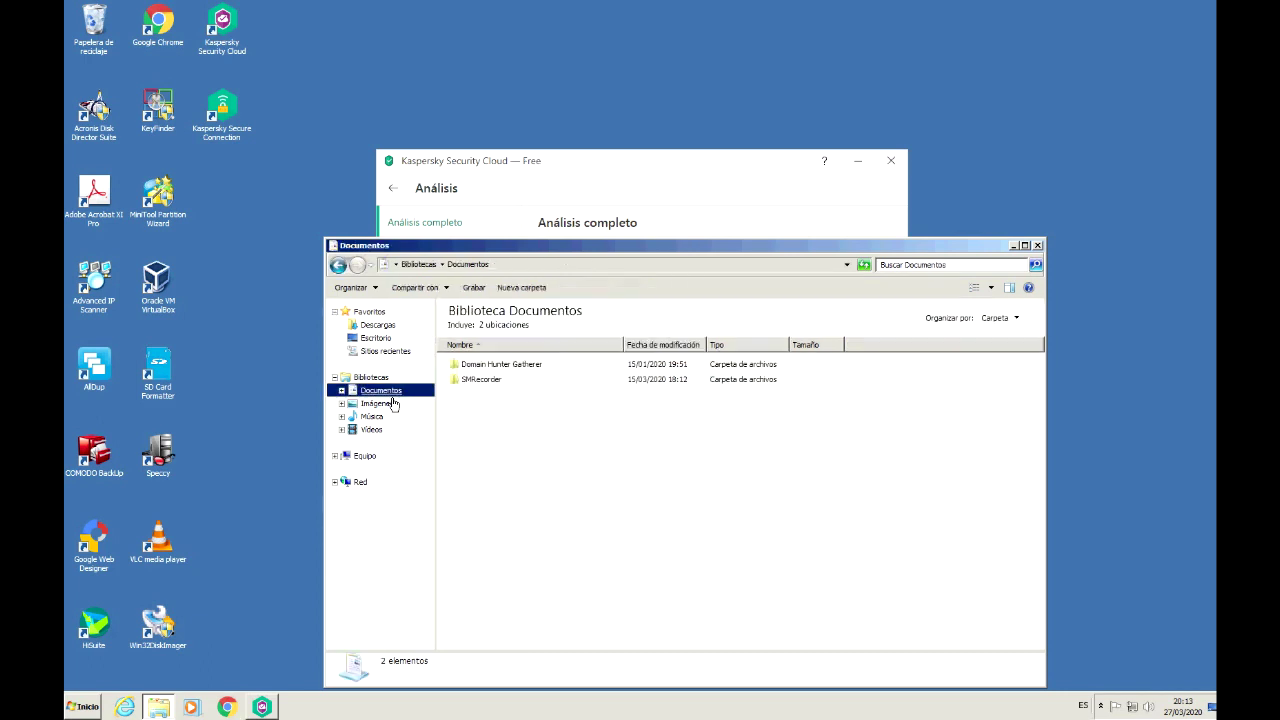
left_click(489, 380)
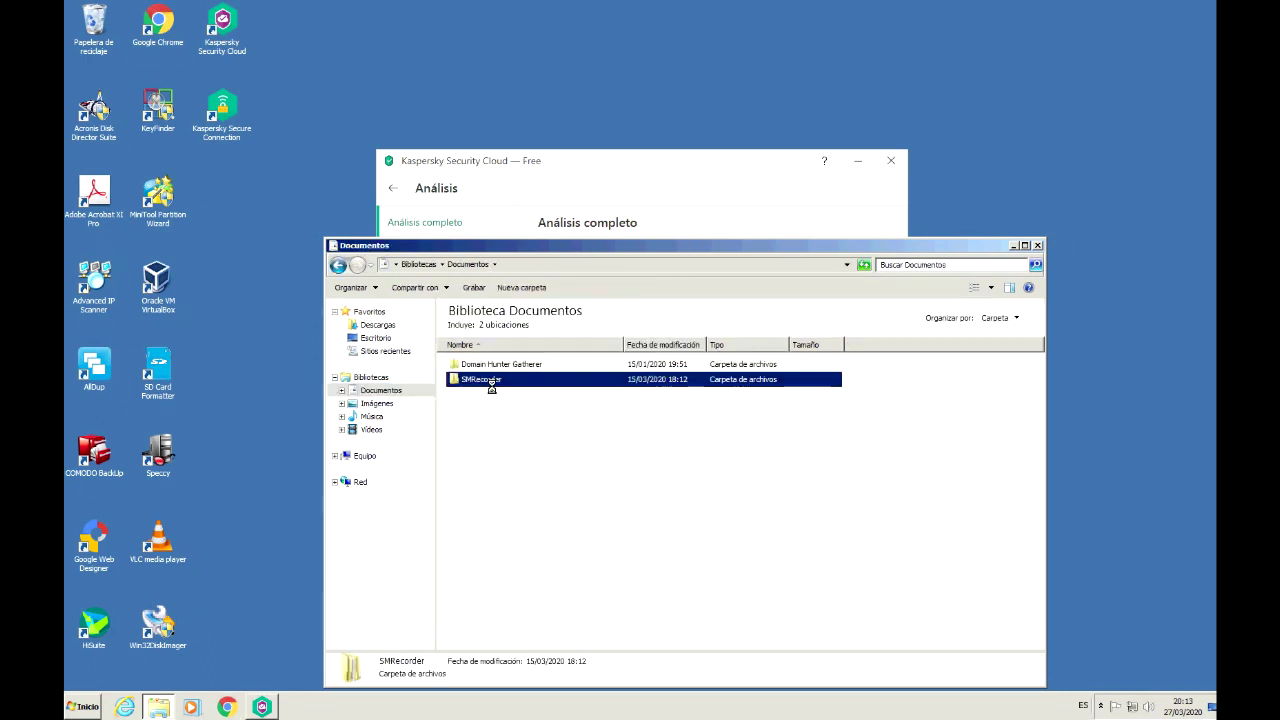
right_click(491, 386)
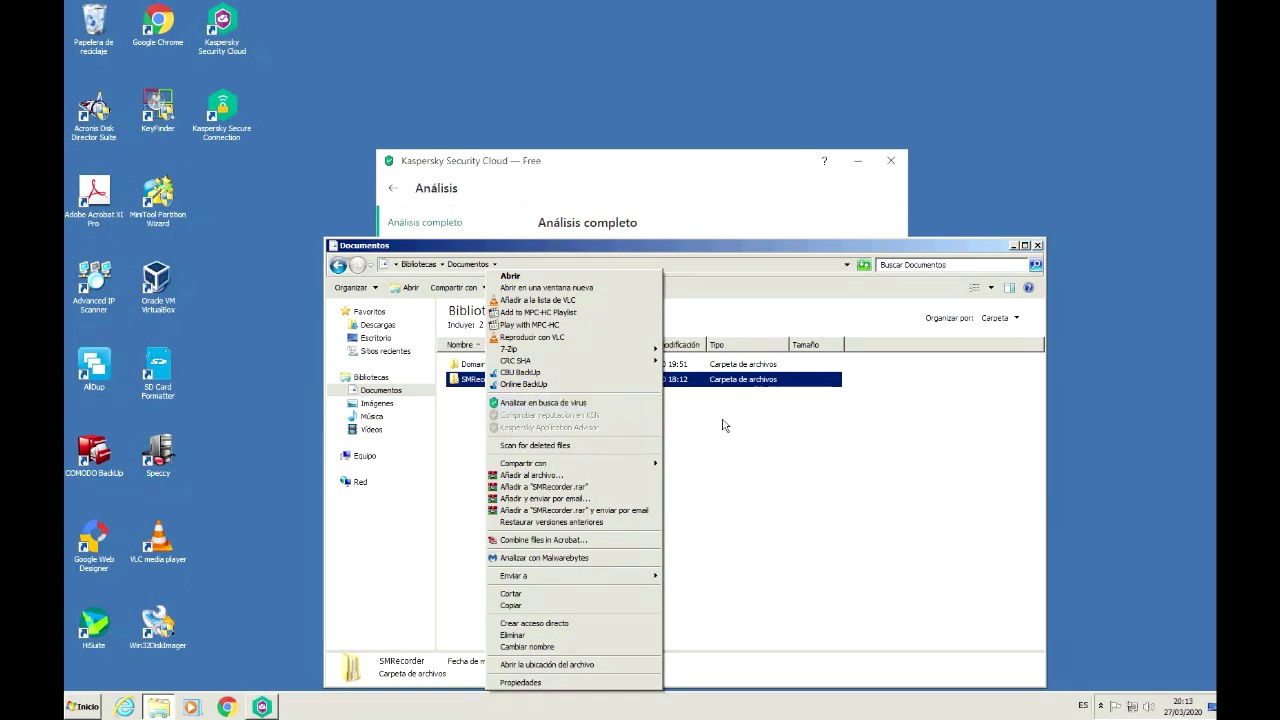
right_click(670, 381)
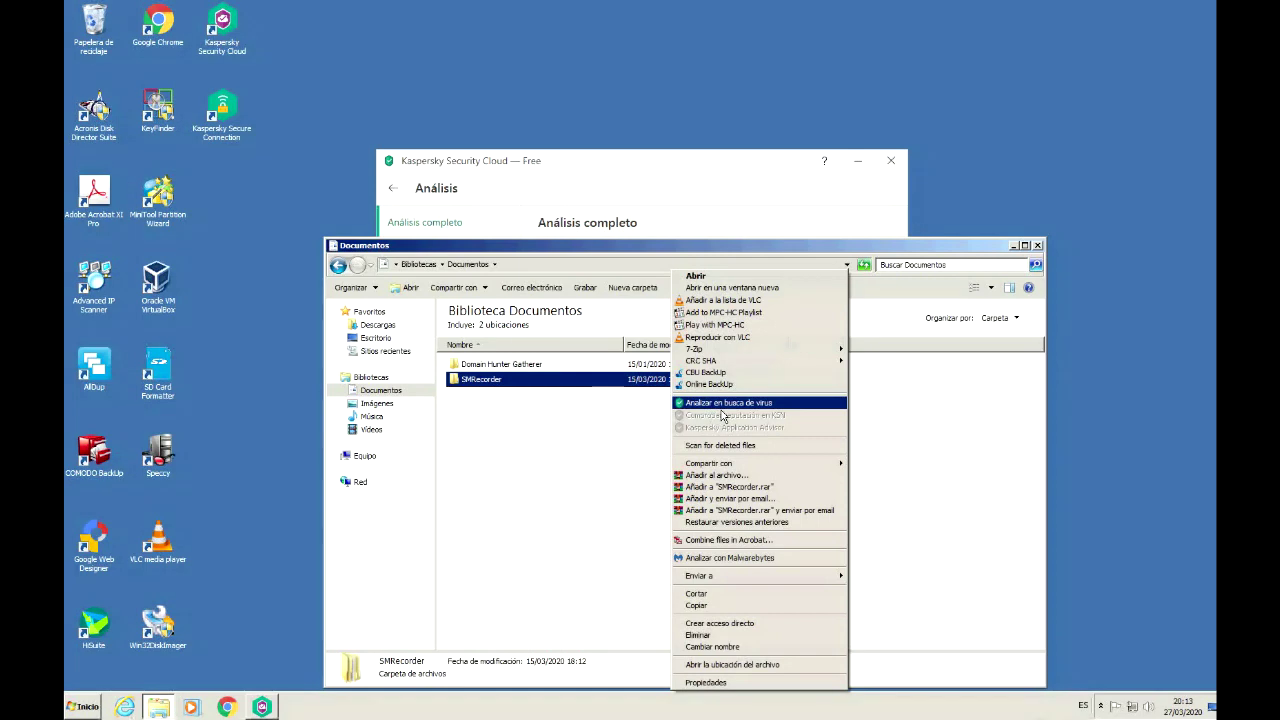
left_click(1038, 246)
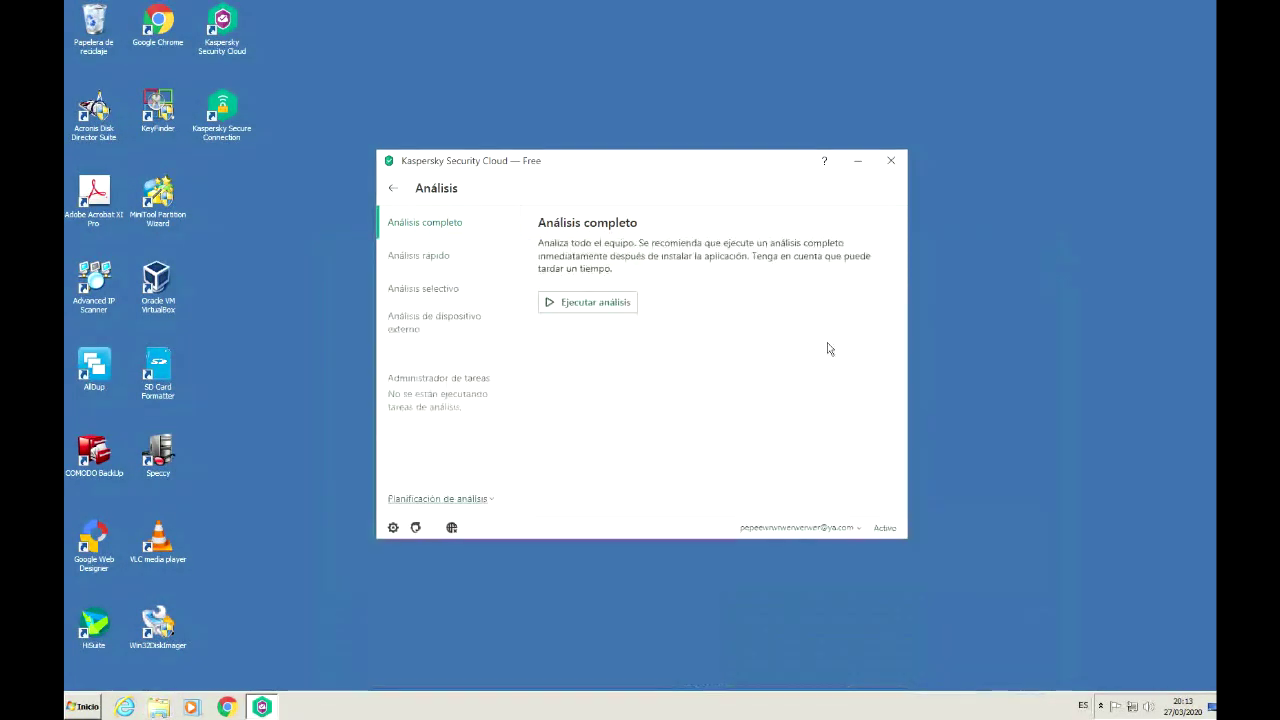
Step: Go back home and run Ejecutar actualización from Actualización de la base de datos again
left_click(393, 188)
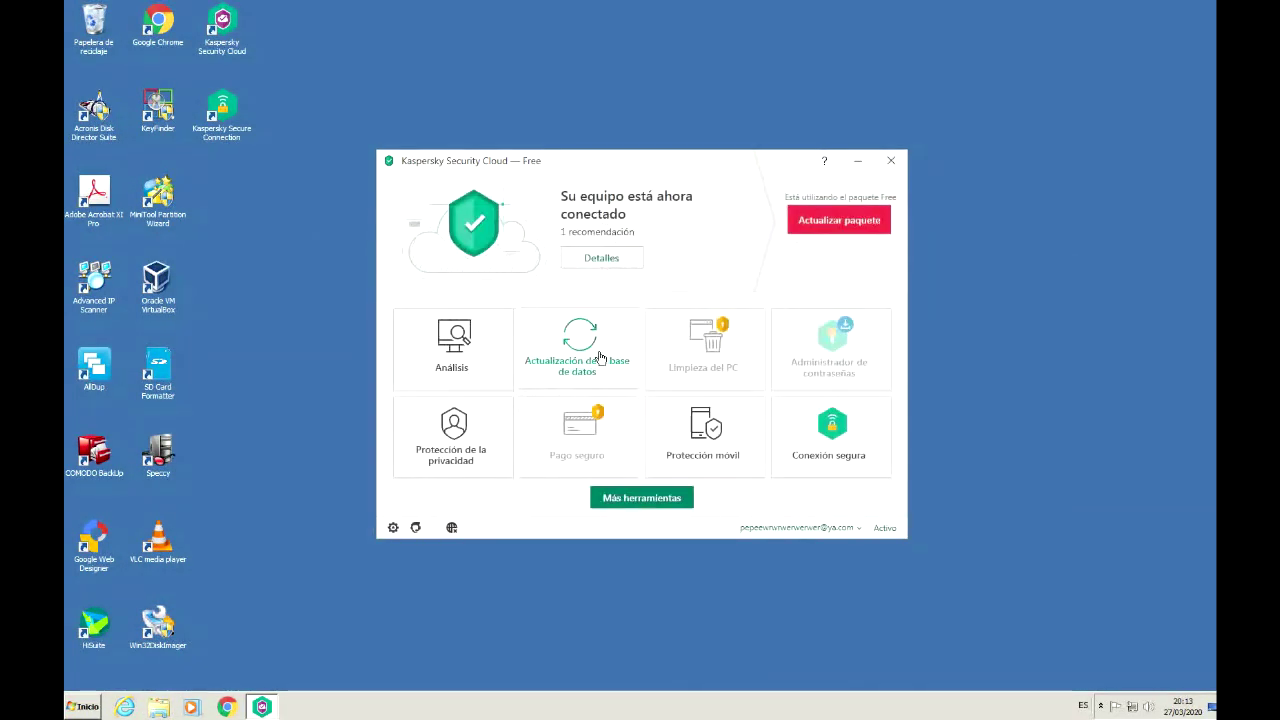
left_click(599, 357)
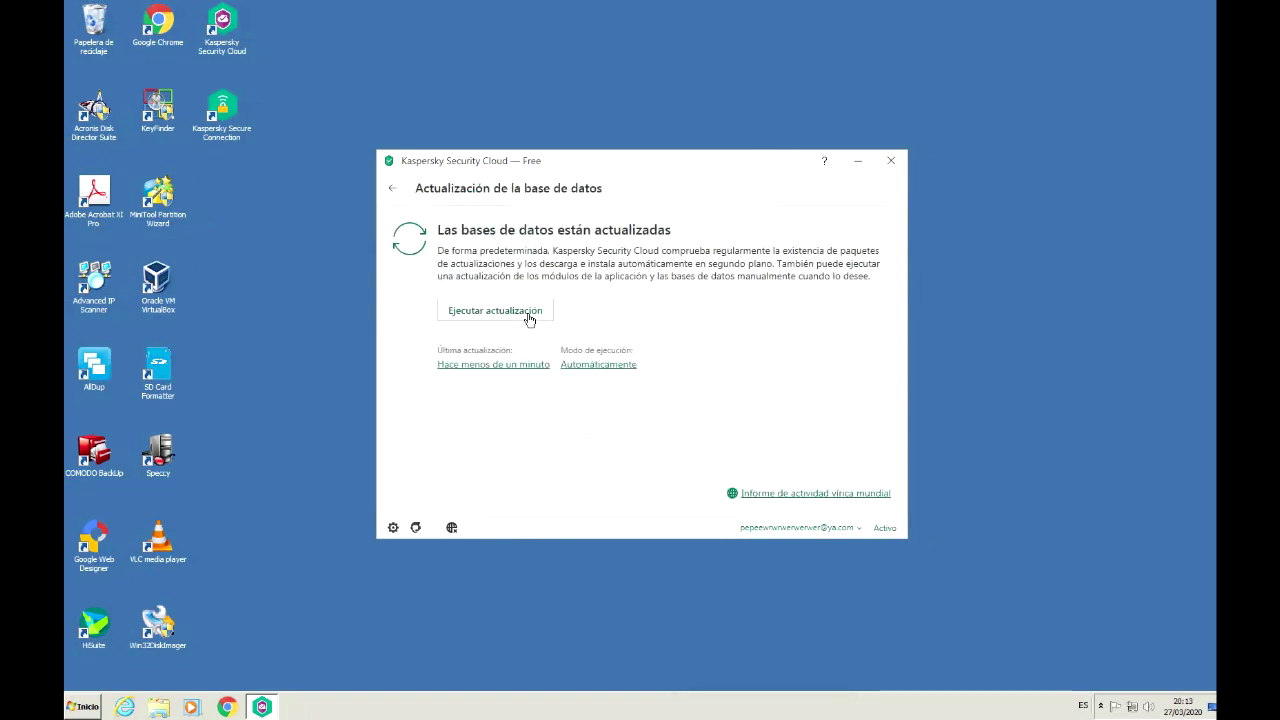
left_click(529, 318)
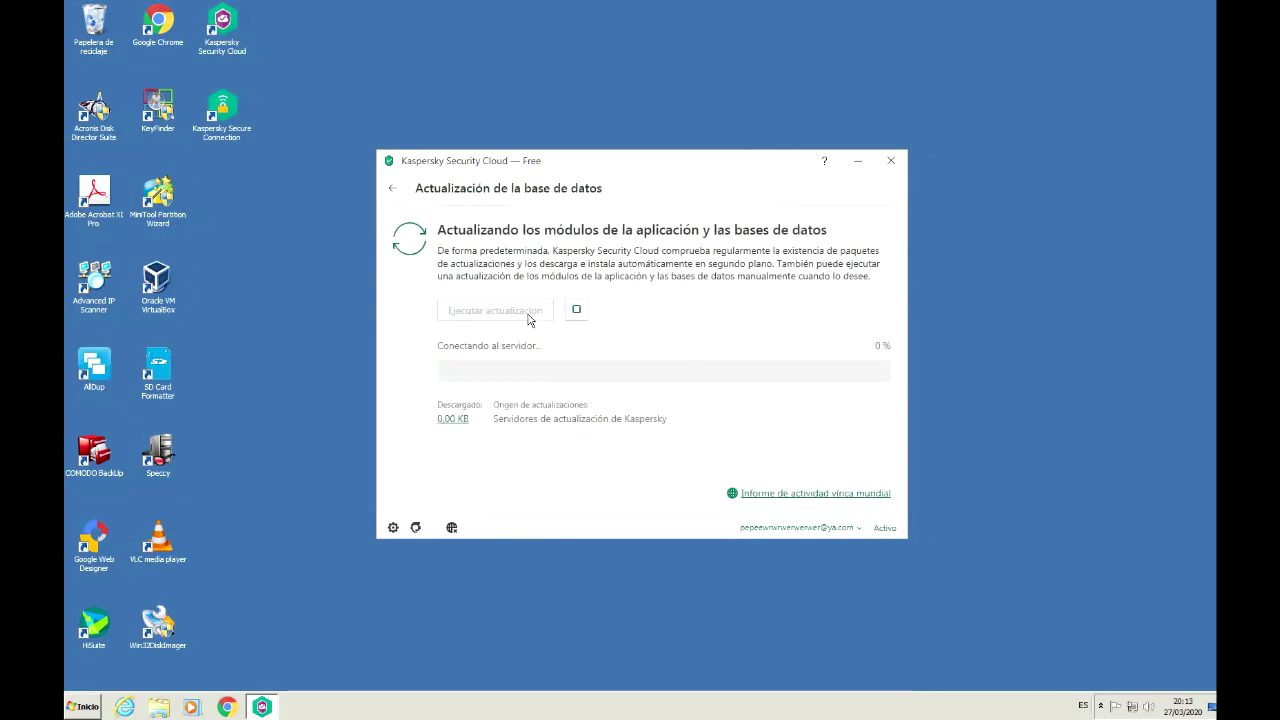